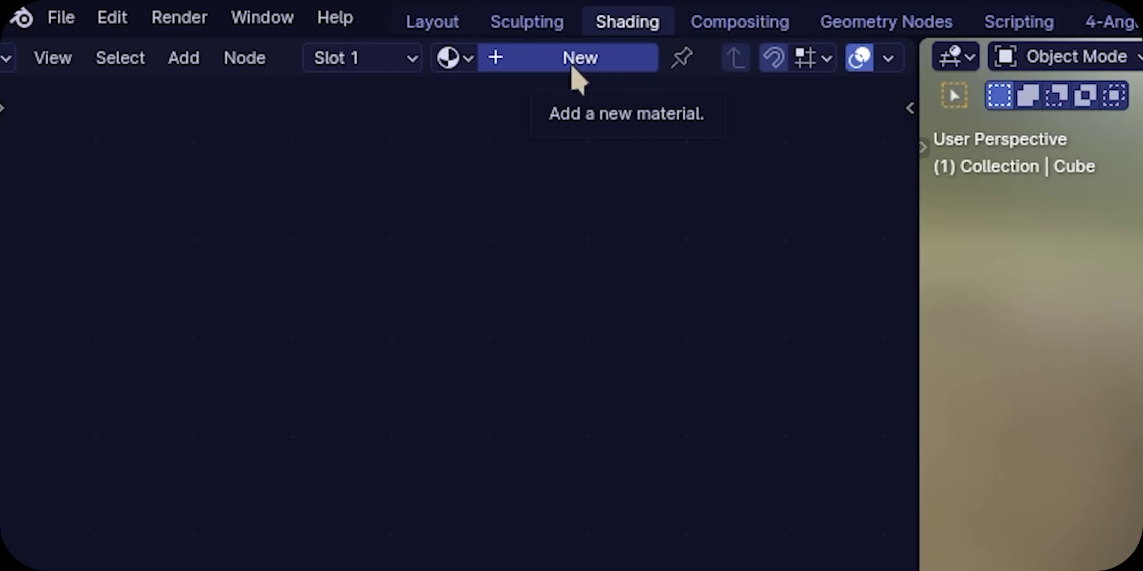
Step: Give the Cube a new Material.001 with Metallic 0.945, Roughness 0.036 and a light blue base colour
click(573, 66)
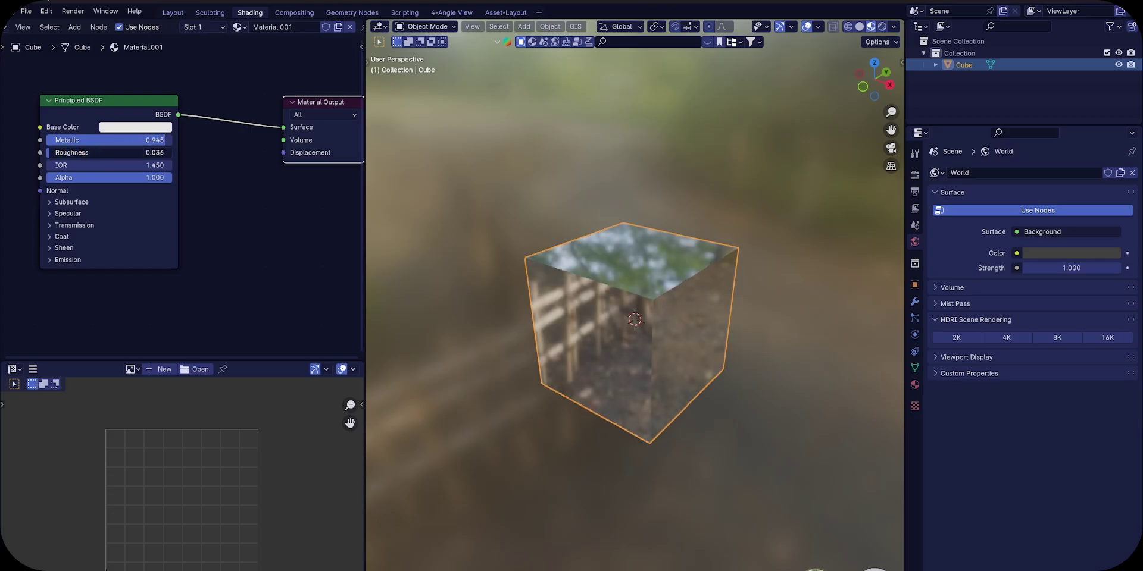
click(102, 129)
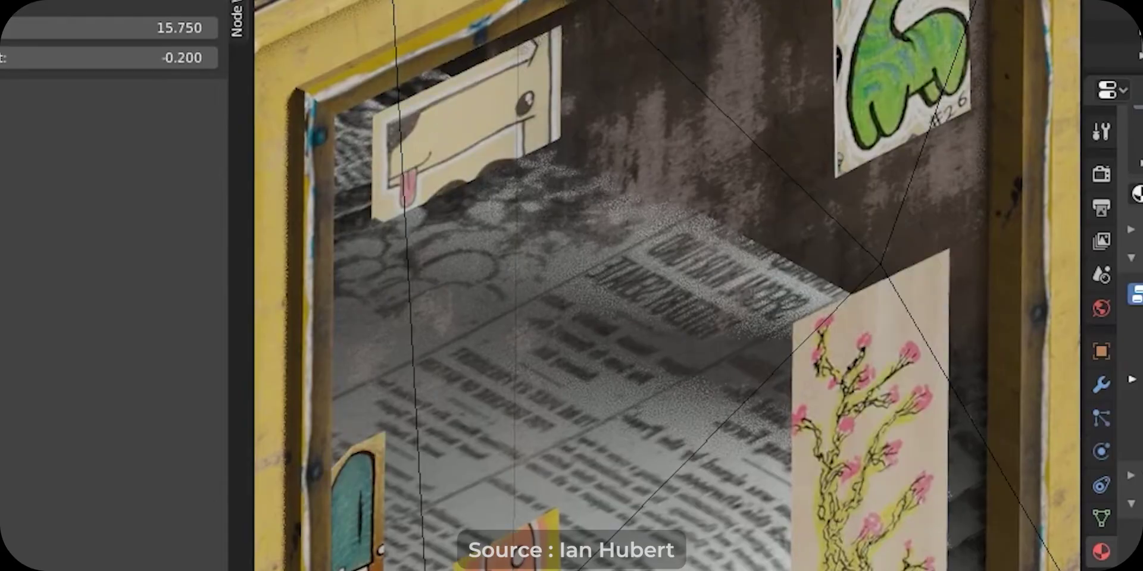
Step: Apply the Fabric-Cotton material asset to the sphere in the example scene
drag(385, 74, 741, 434)
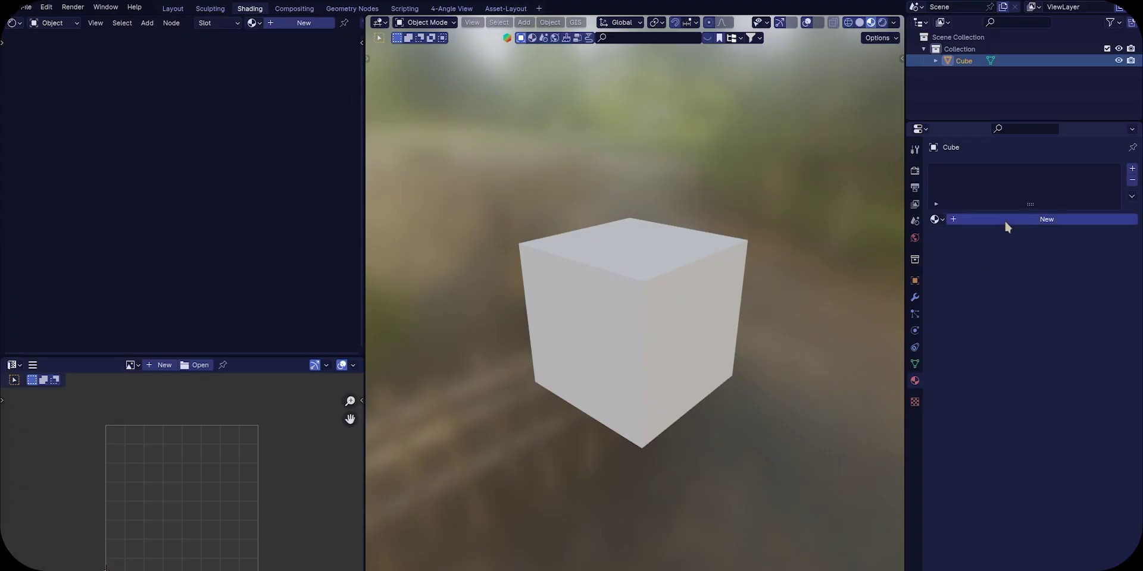
Step: Create a new Cube material and replace its Principled BSDF with a Diffuse BSDF wired to Surface
click(1005, 222)
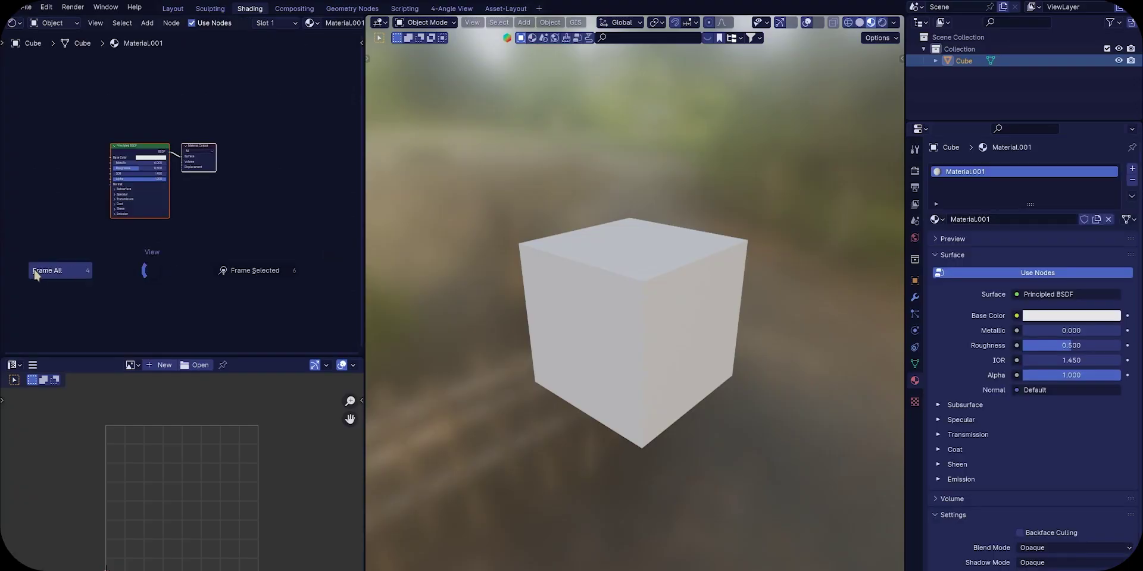
click(35, 272)
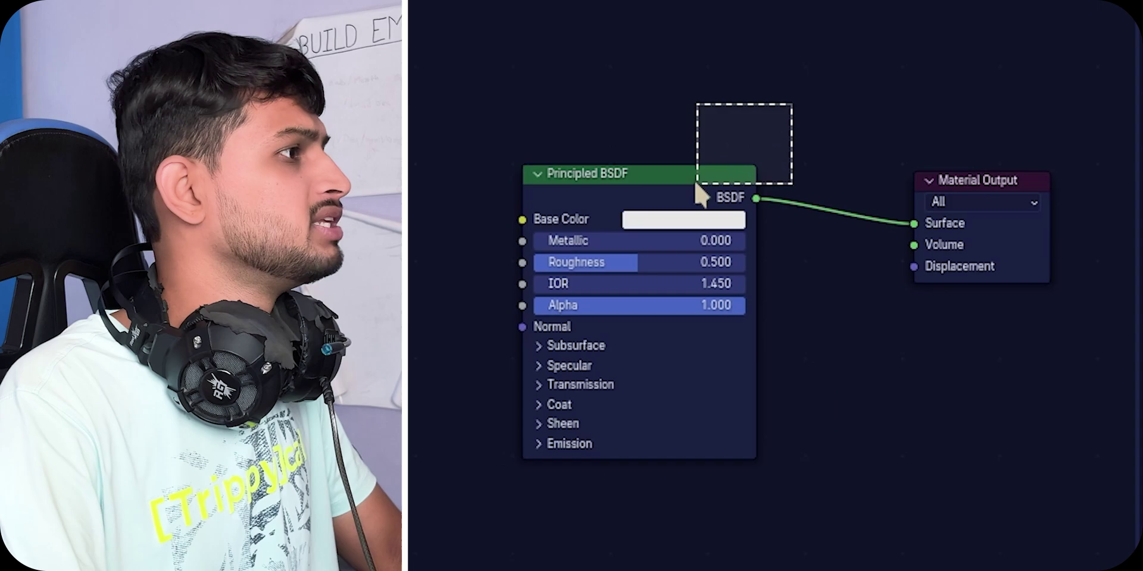
drag(694, 180, 695, 183)
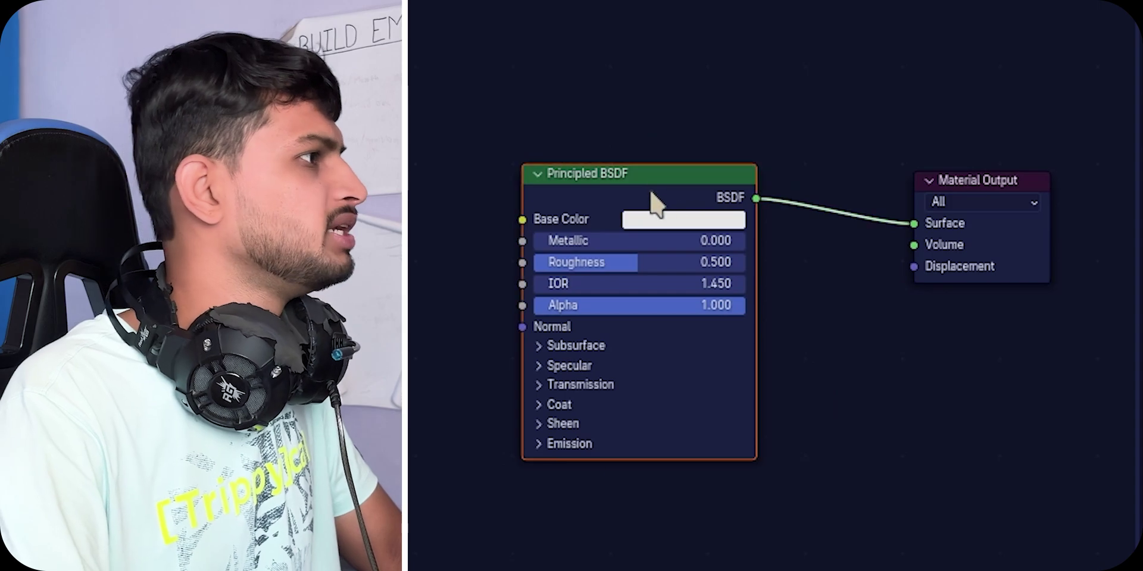
key(x)
key(shift+a)
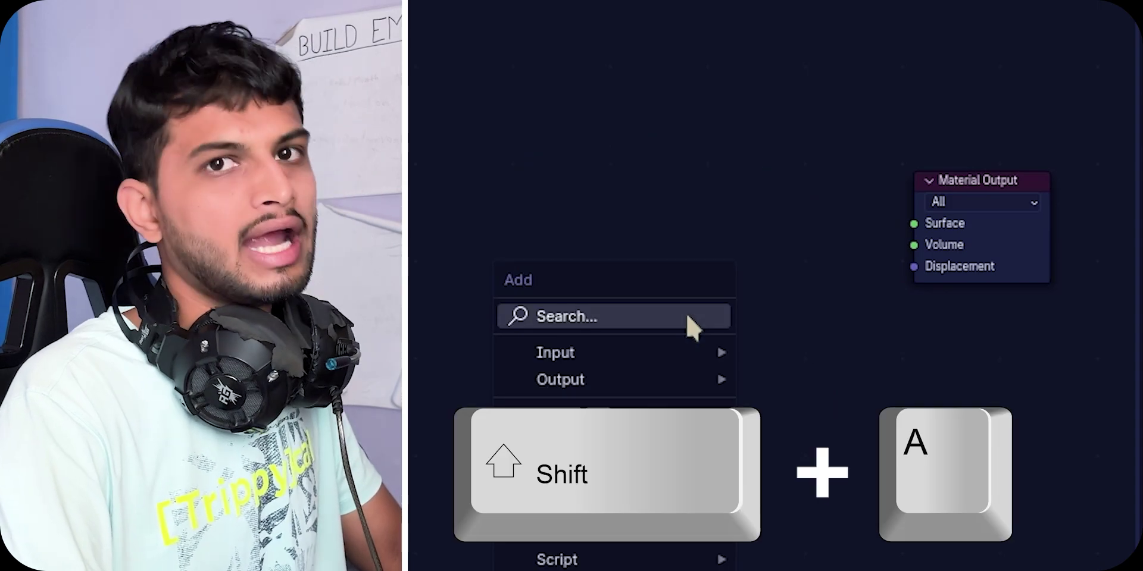
text(dih)
key(Return)
drag(189, 164, 259, 157)
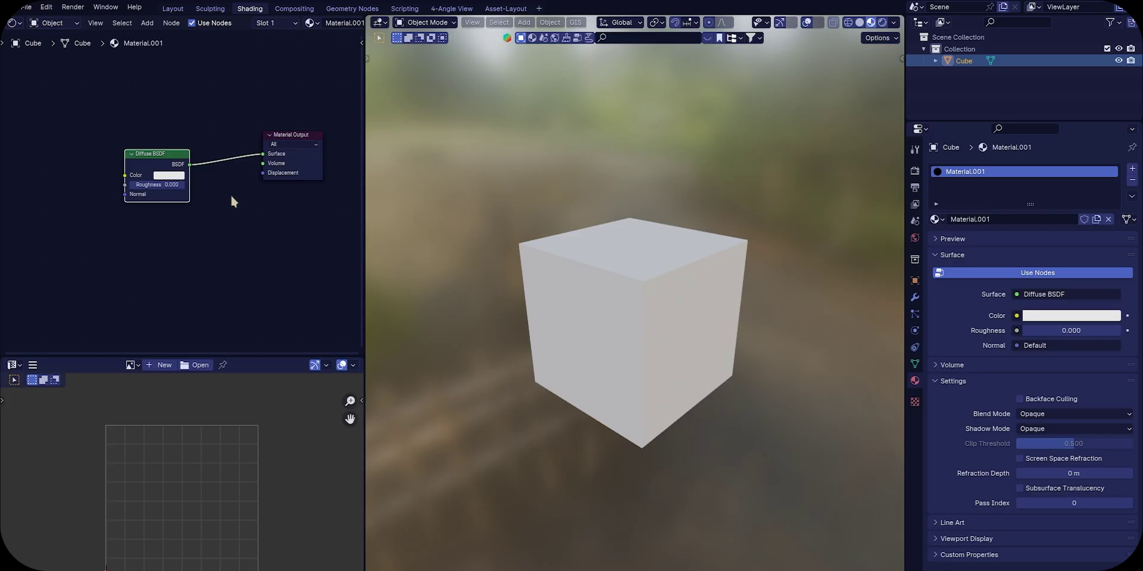
Step: Colour the Diffuse BSDF through a yellow-to-magenta Color Ramp, tuning the magenta stop for small patches
scroll(230, 193, up, 2)
click(131, 208)
drag(167, 74, 218, 77)
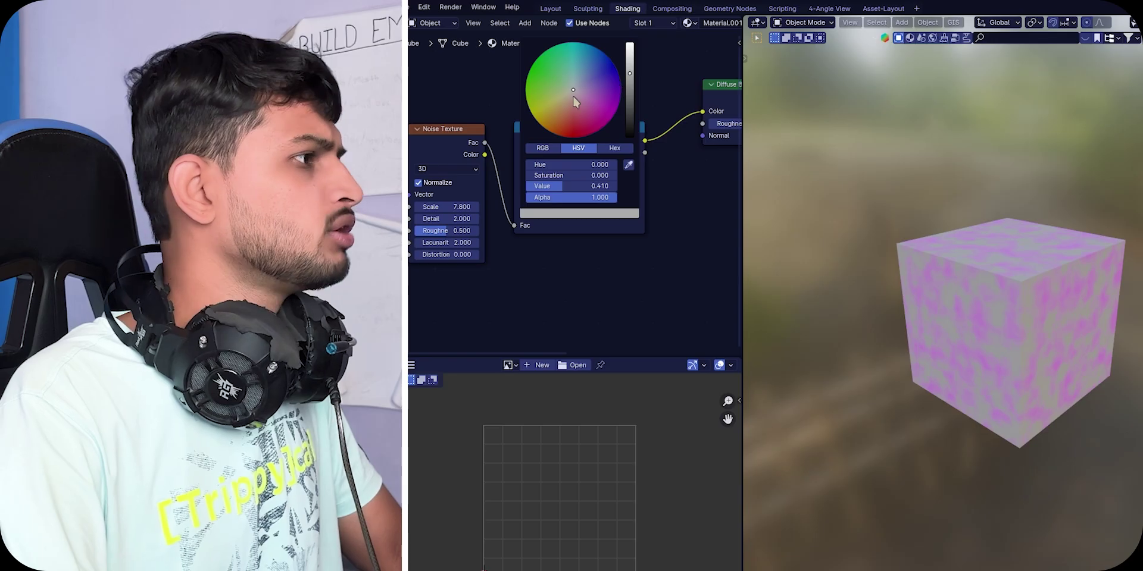
drag(572, 89, 535, 115)
mouse_move(630, 48)
mouse_down()
mouse_move(630, 73)
mouse_move(630, 49)
mouse_up()
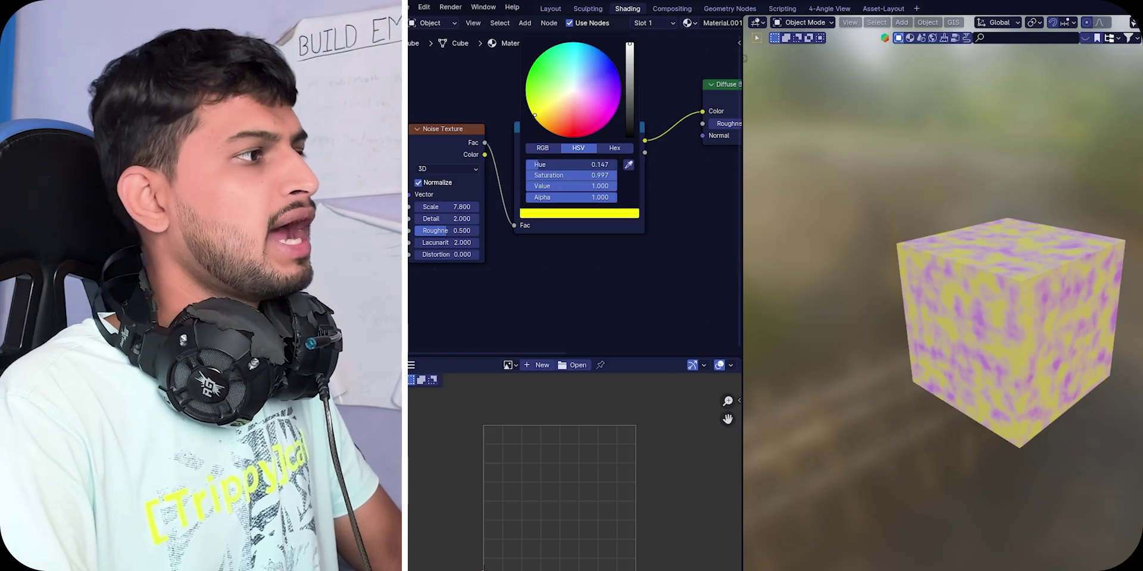
click(601, 187)
drag(601, 187, 576, 188)
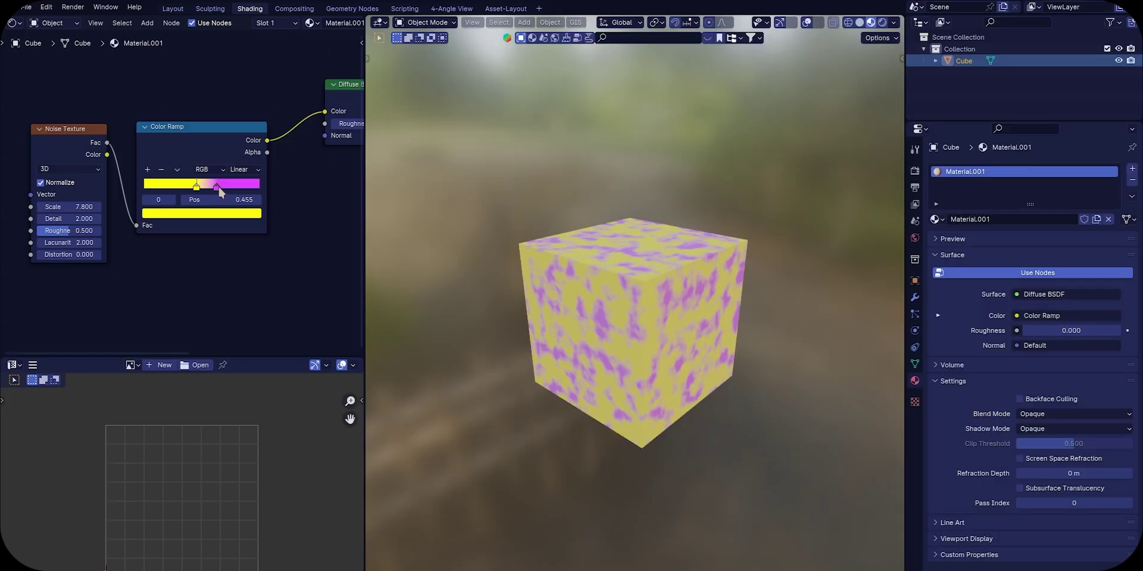
drag(219, 187, 226, 187)
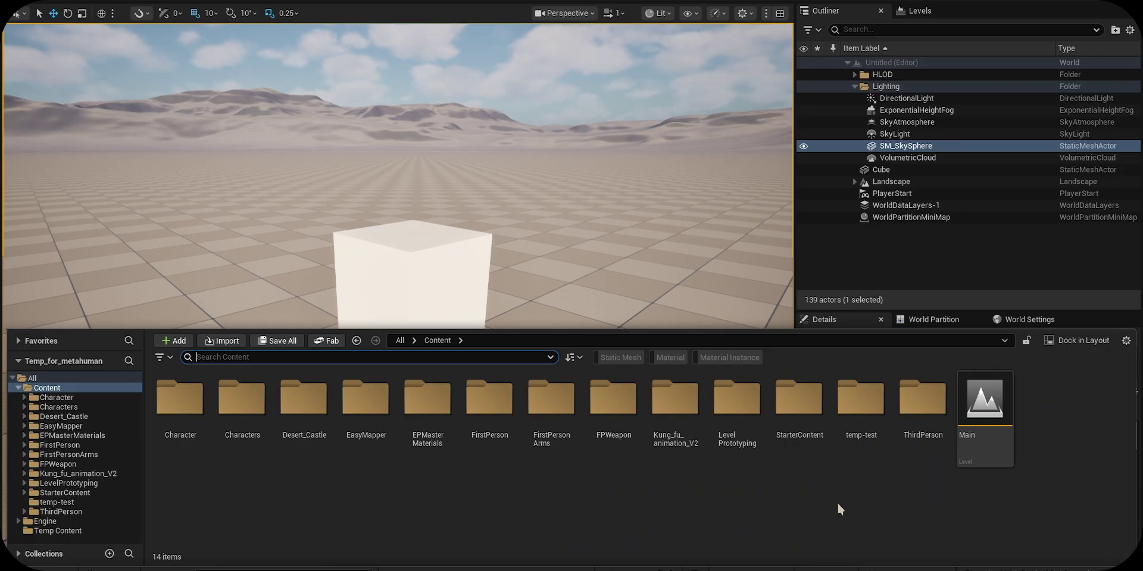
Step: Create a new Material asset named NewMaterial in the Content folder
right_click(839, 509)
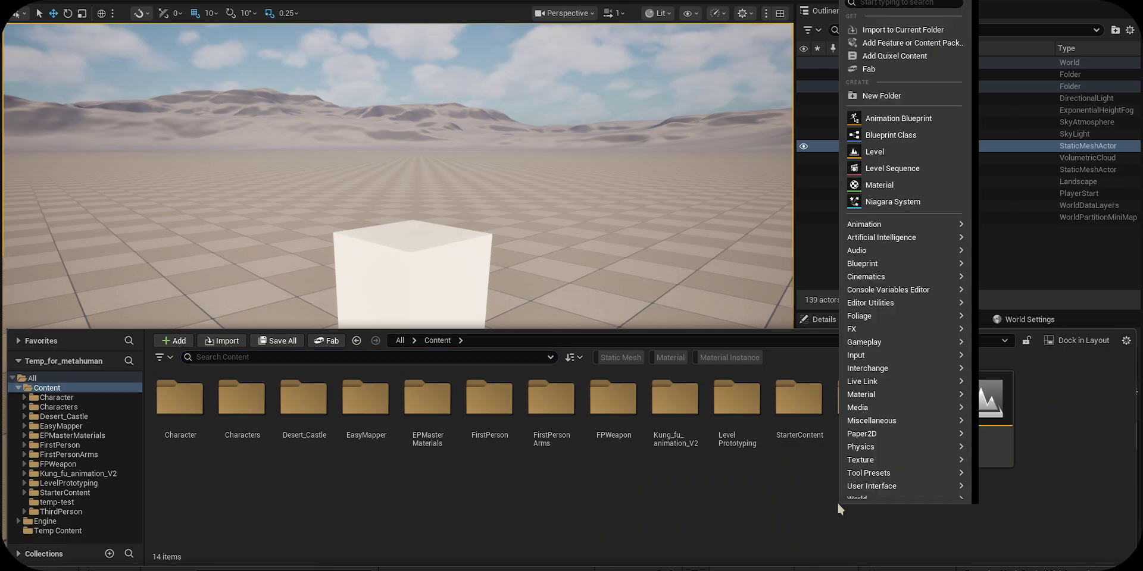
click(879, 186)
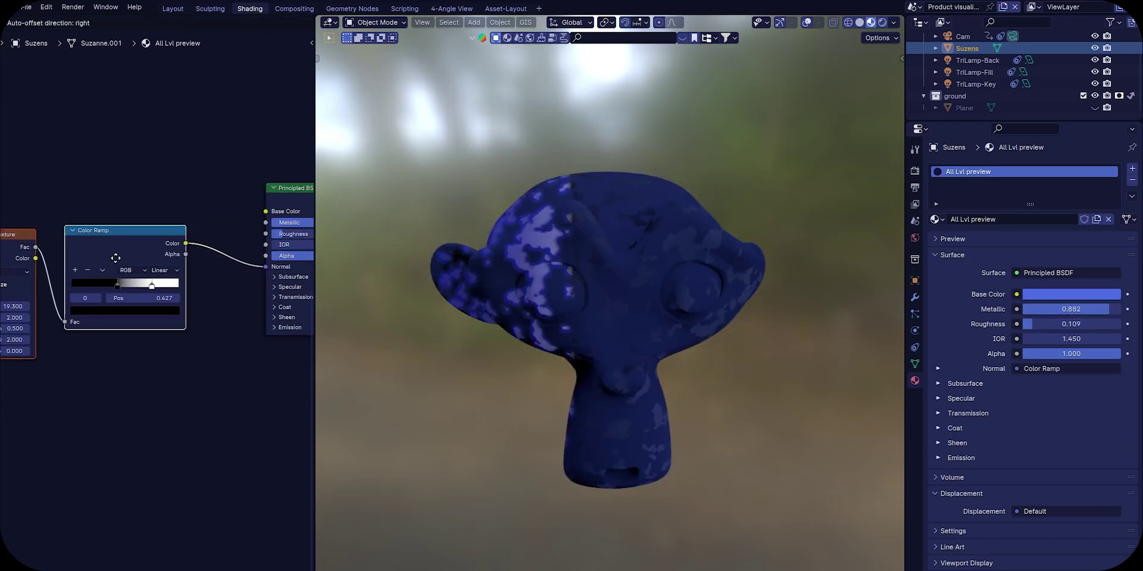
Step: Set the material's Blend Mode and Shadow Mode to Alpha Clip
click(154, 327)
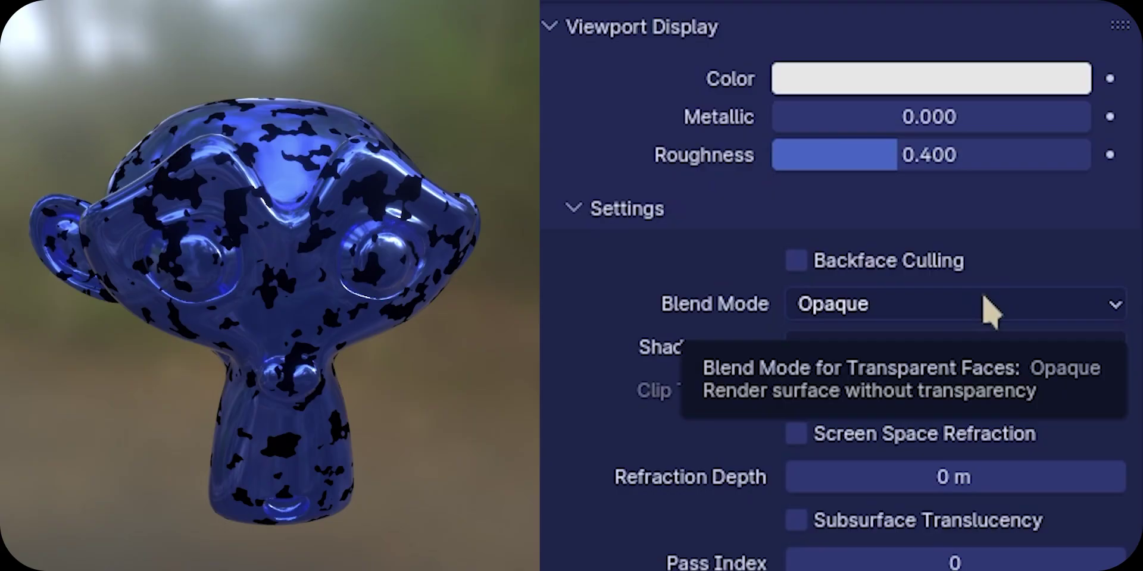
click(990, 311)
click(963, 385)
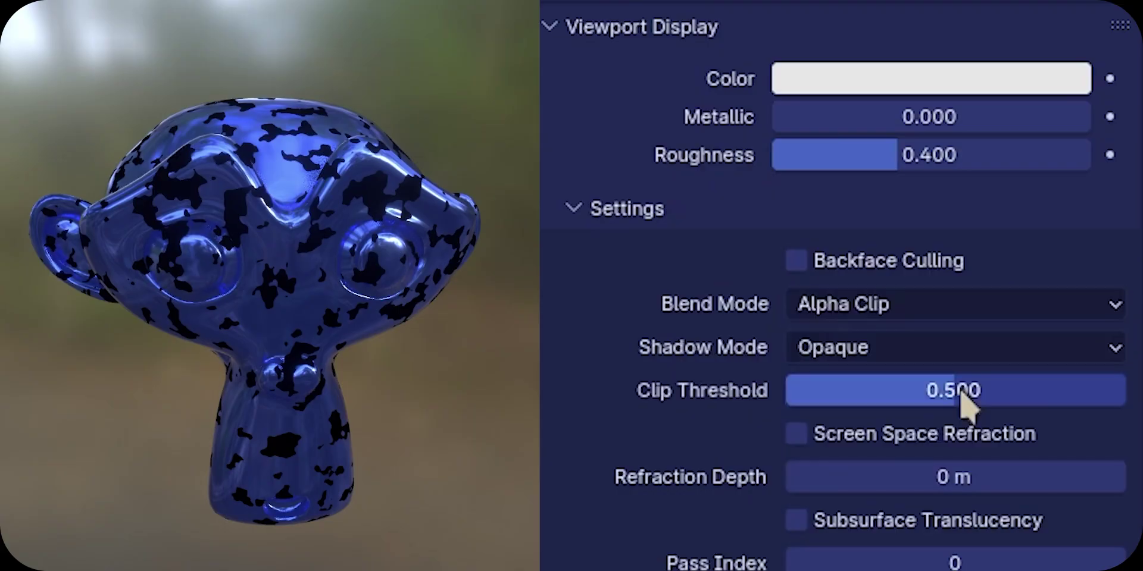
click(959, 352)
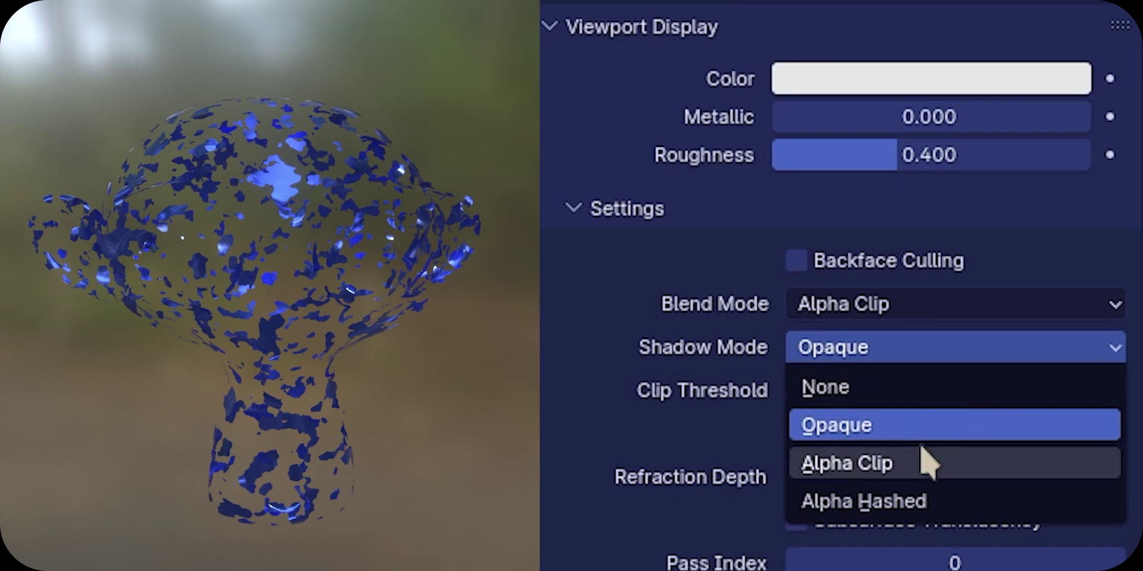
click(929, 463)
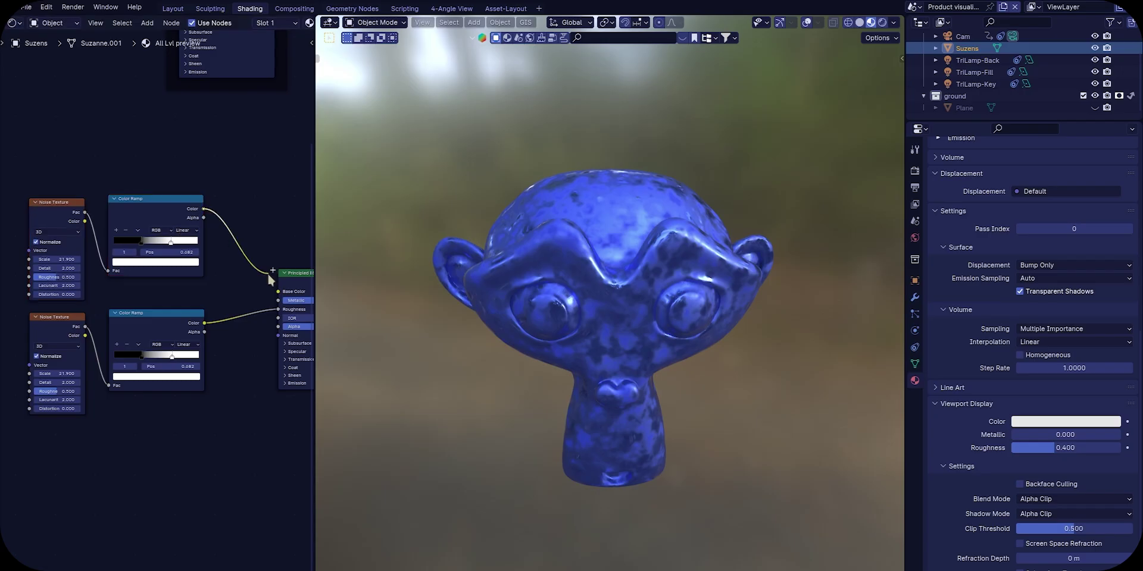
Step: Recolour the ramp green and drive Alpha from the lower Color Ramp, adjusting noise Scale for the holes
click(155, 245)
drag(138, 240, 210, 149)
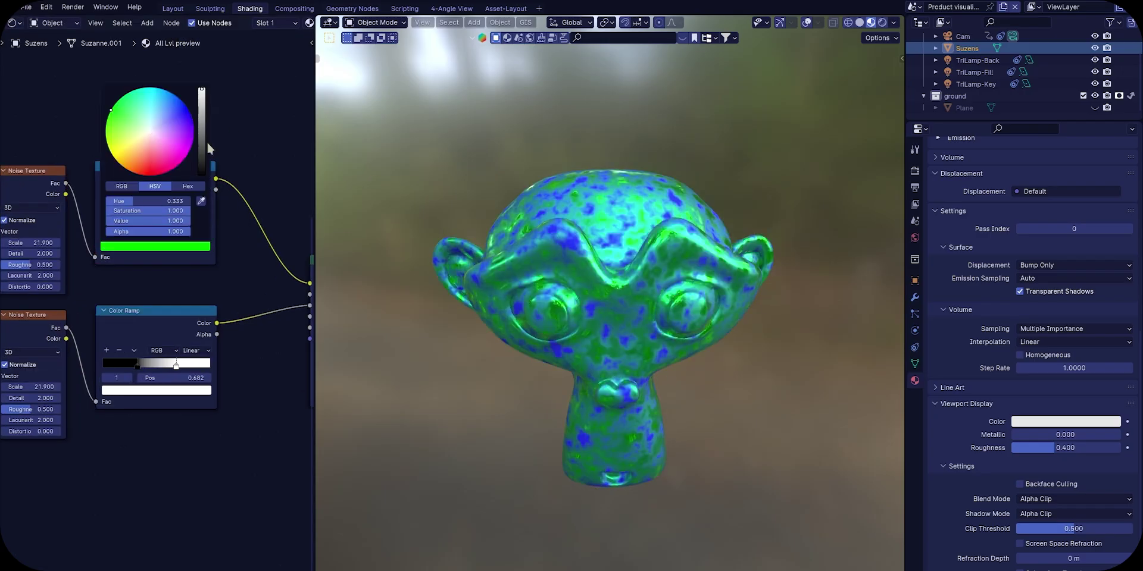
middle_drag(238, 322, 115, 288)
drag(93, 293, 195, 299)
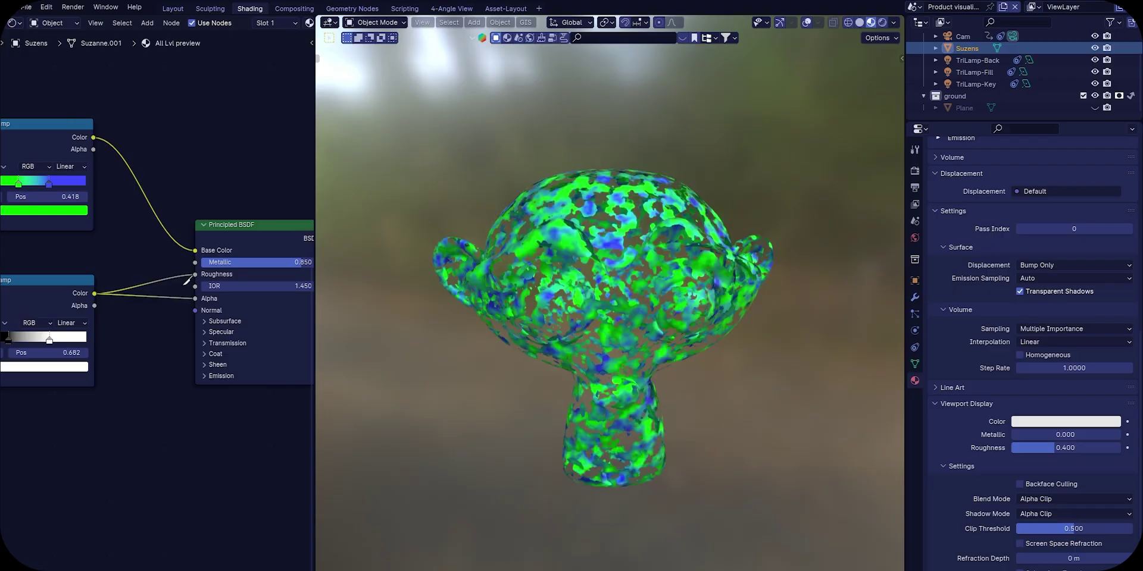
middle_drag(186, 280, 392, 249)
drag(107, 332, 84, 331)
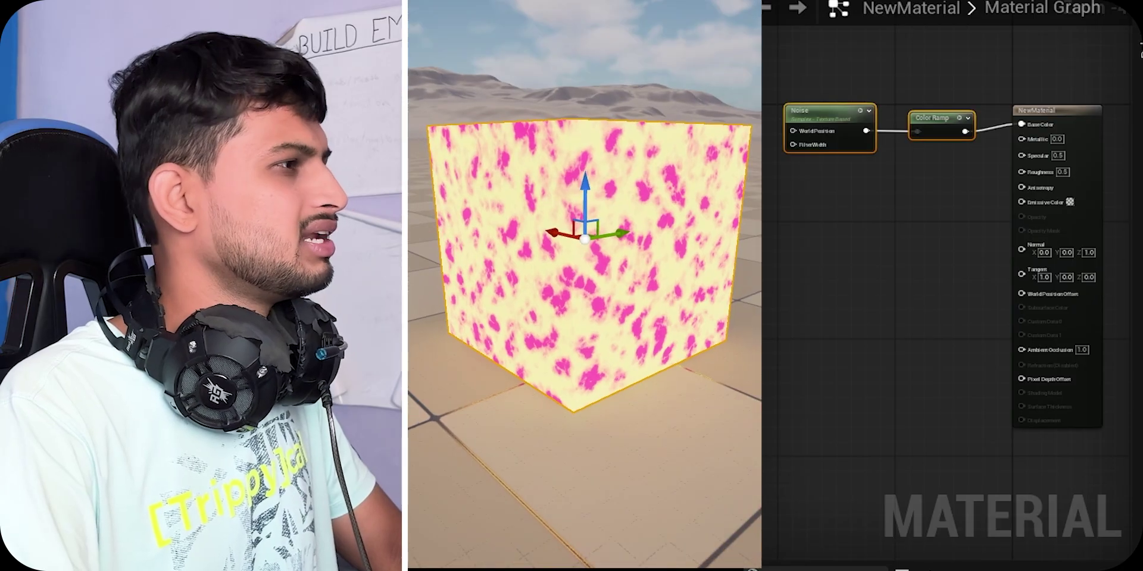
Step: Zoom the Material Graph to view NewMaterial's Noise-to-Color Ramp Base Color chain
scroll(860, 196, up, 3)
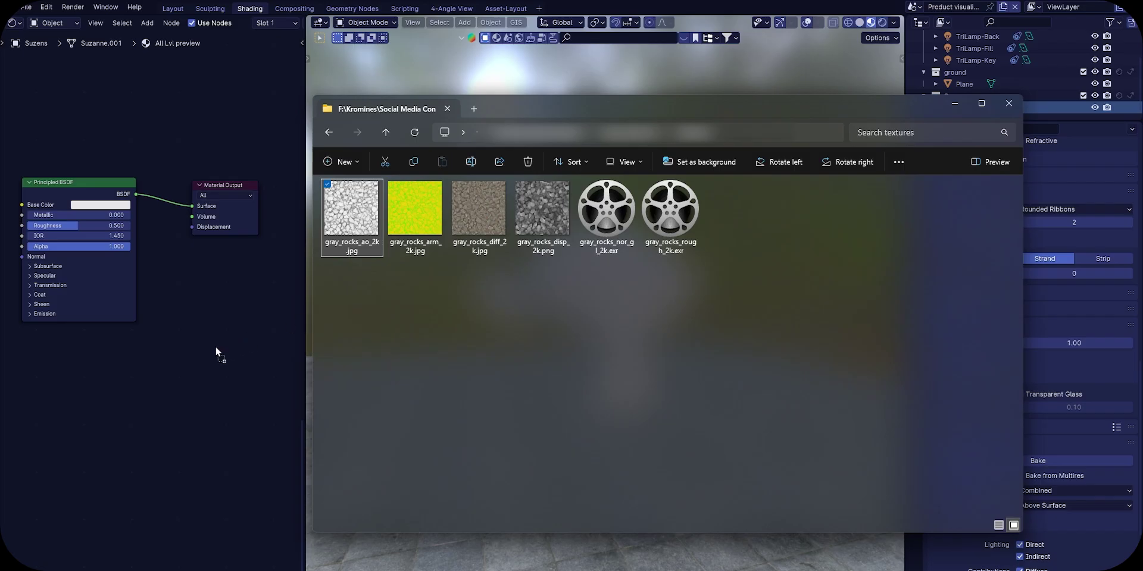
Step: Bring the gray_rocks_arm_2k texture into the node editor, then deselect the nodes
drag(215, 346, 213, 345)
click(415, 205)
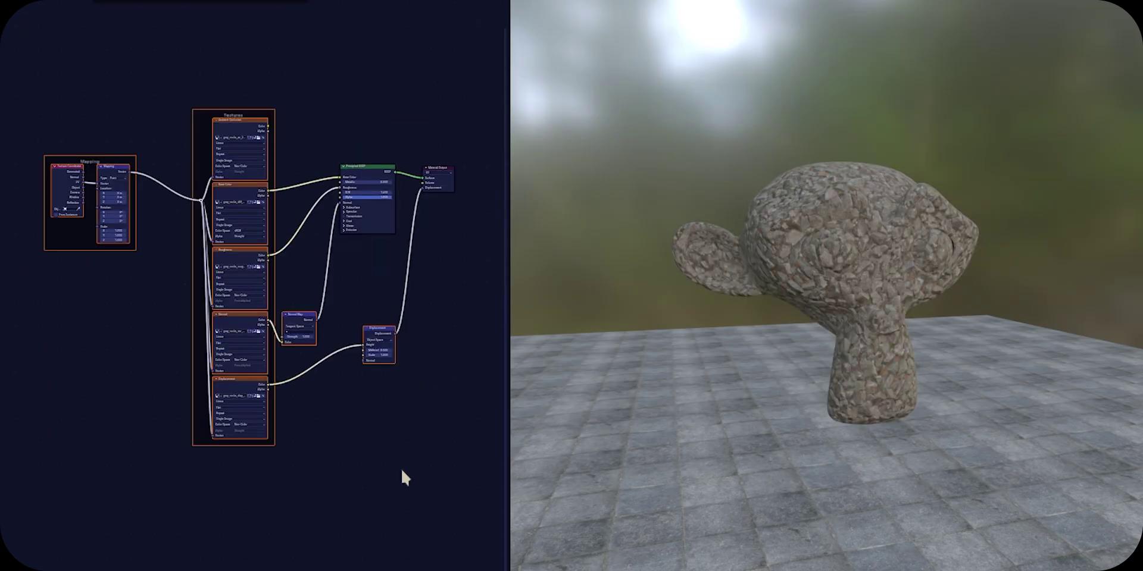
click(398, 470)
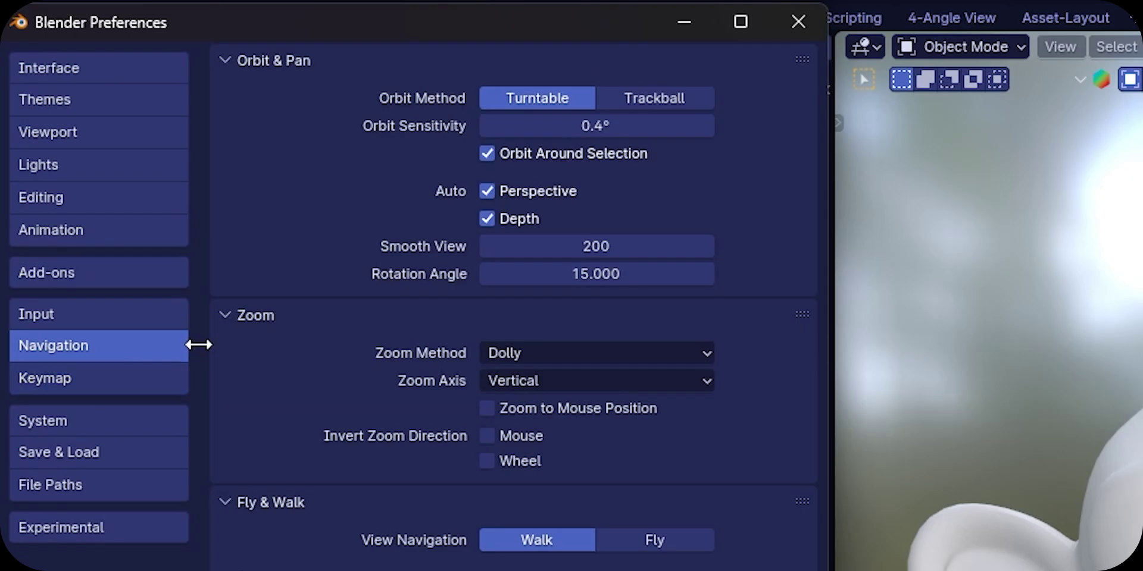
Step: Search the add-ons for 'nod' and expand the Node Wrangler add-on details
click(119, 274)
click(654, 96)
text(nod)
click(328, 254)
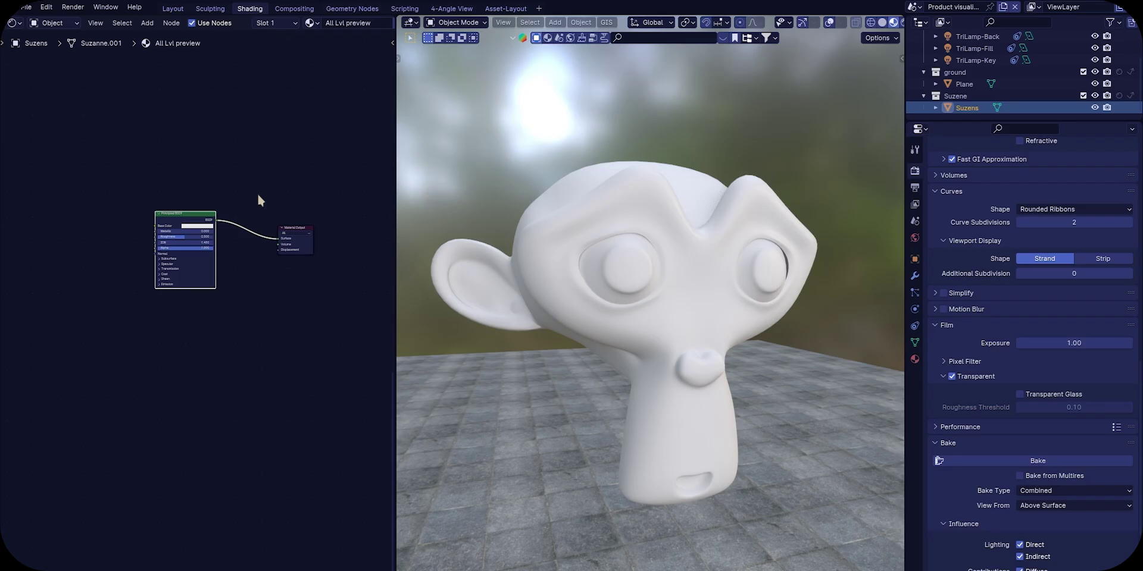
Step: Wire all six gray_rocks 2k maps into Suzanne's material with Principled Texture Setup (Ctrl+Shift+T)
key(ctrl+shift+t)
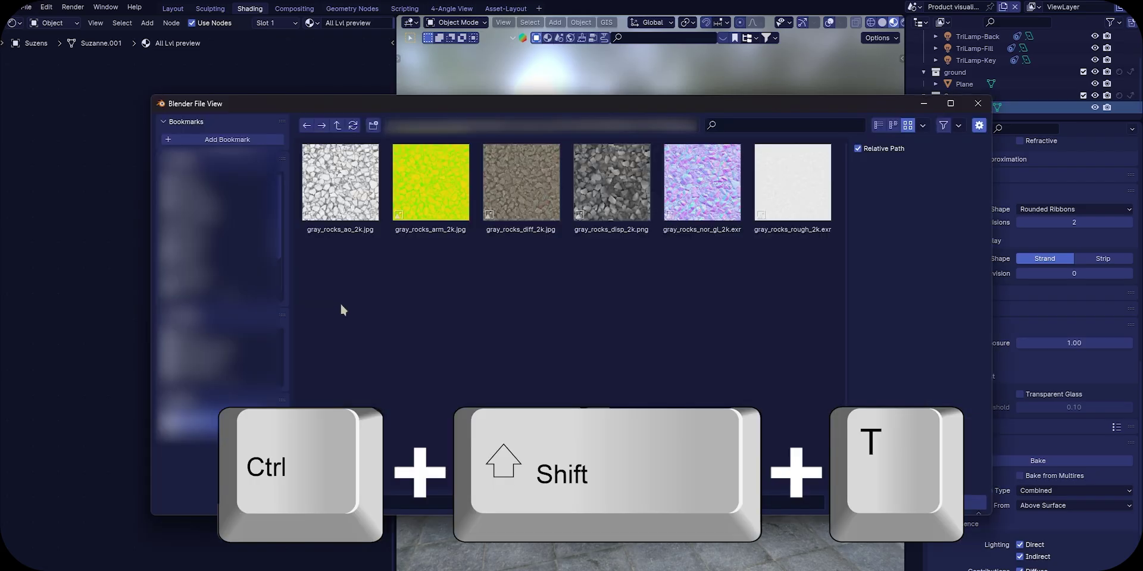
drag(355, 279, 545, 275)
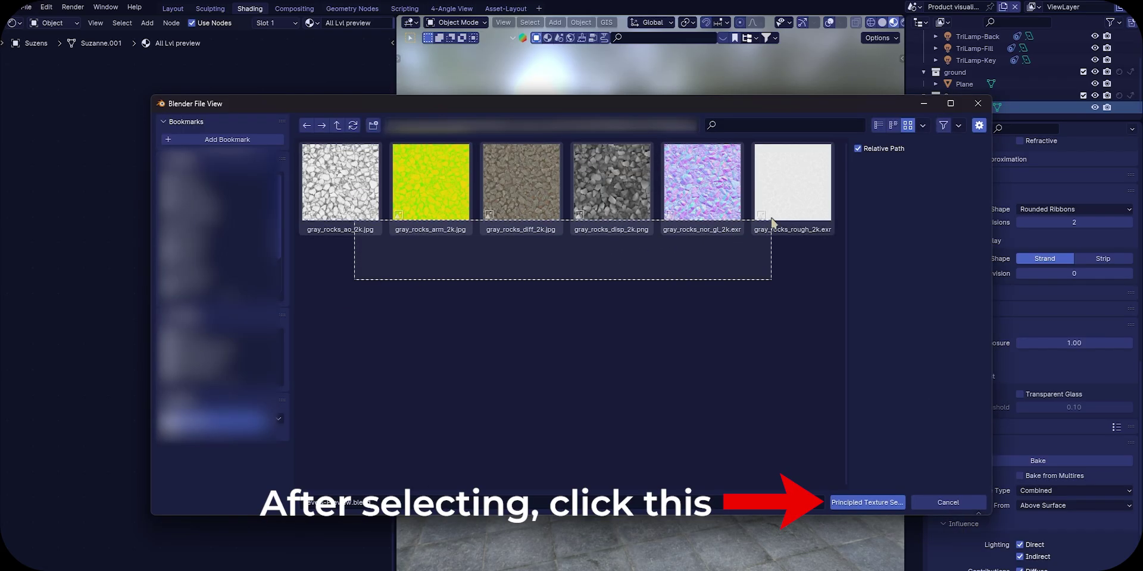
drag(772, 221, 773, 221)
click(867, 502)
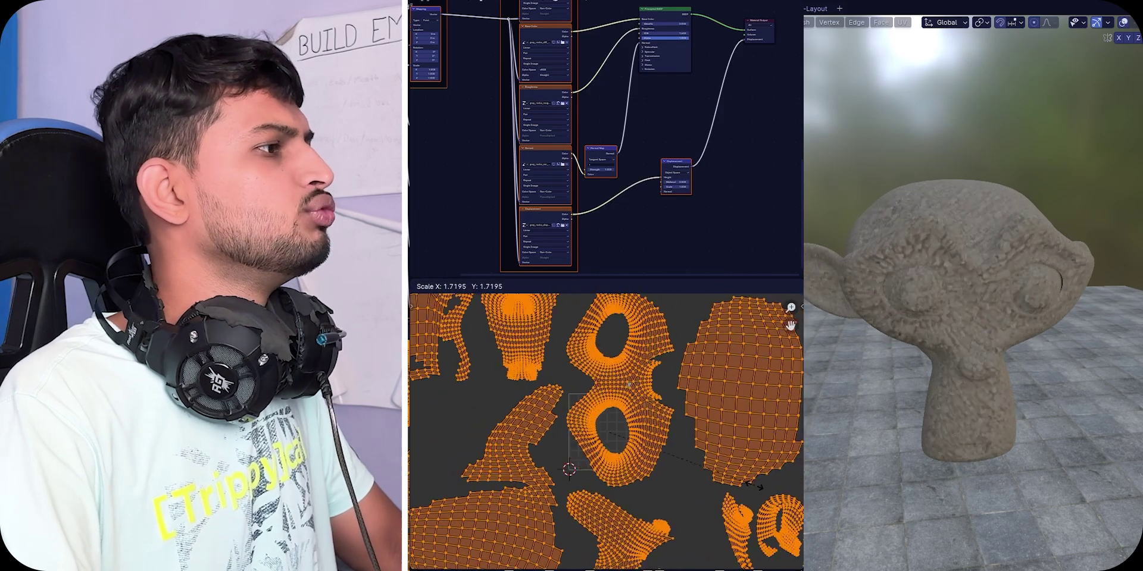
Step: Scale Suzanne's UV islands up about 1.74 times so they fill the UV grid
key(Return)
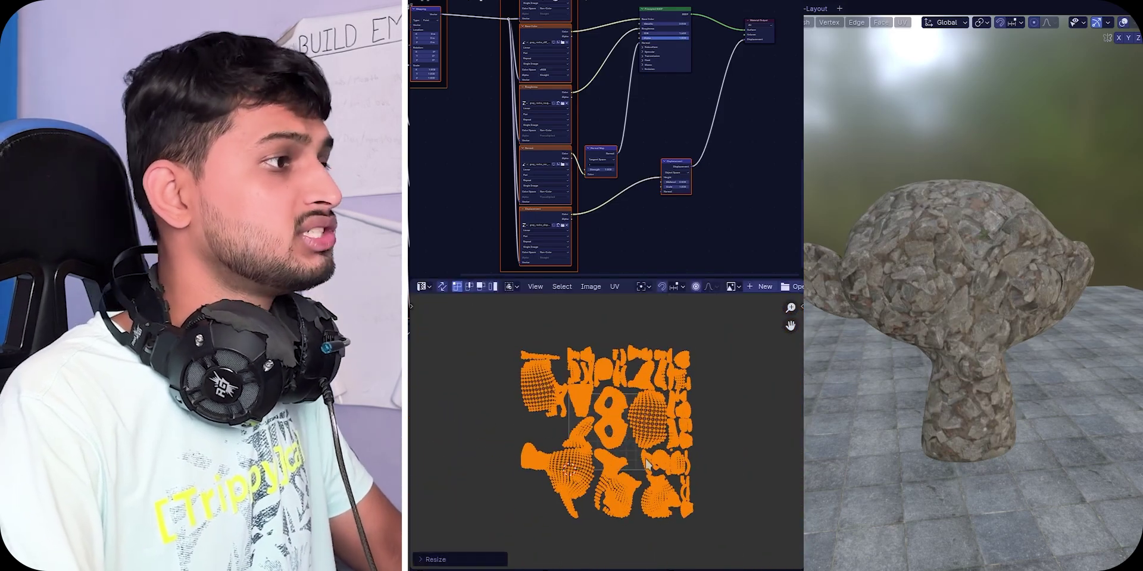
key(s)
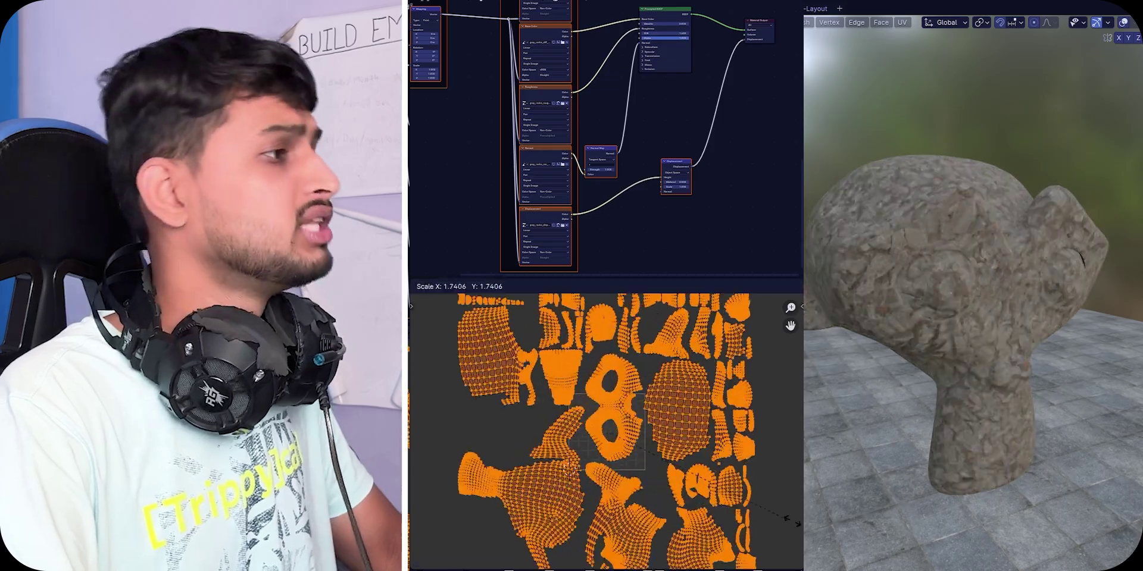
key(Return)
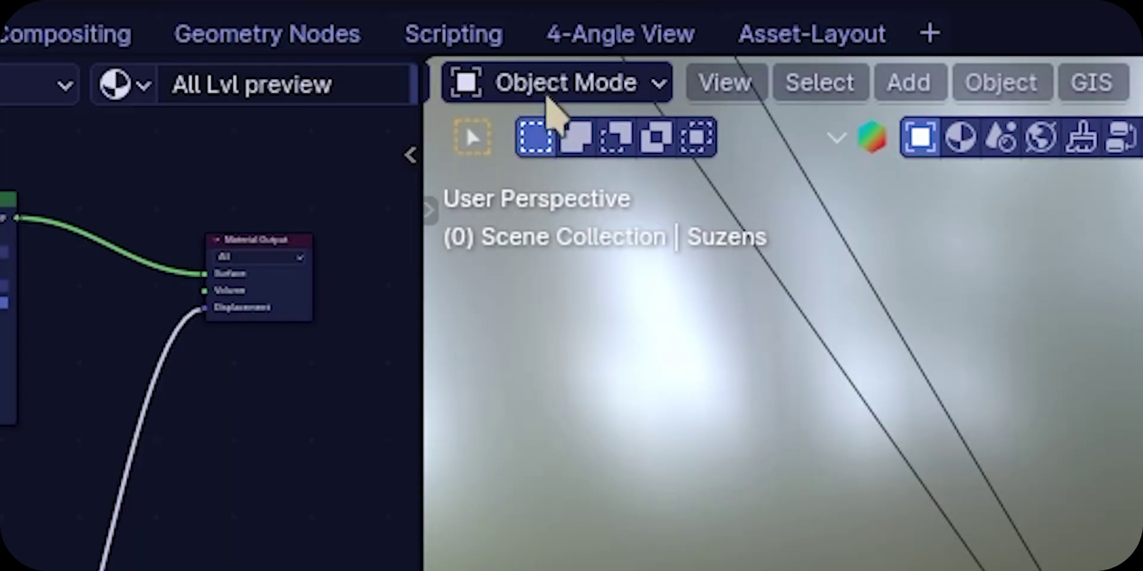
Step: Enter Edit Mode and apply a Smart UV Project to Suzanne's mesh
click(562, 90)
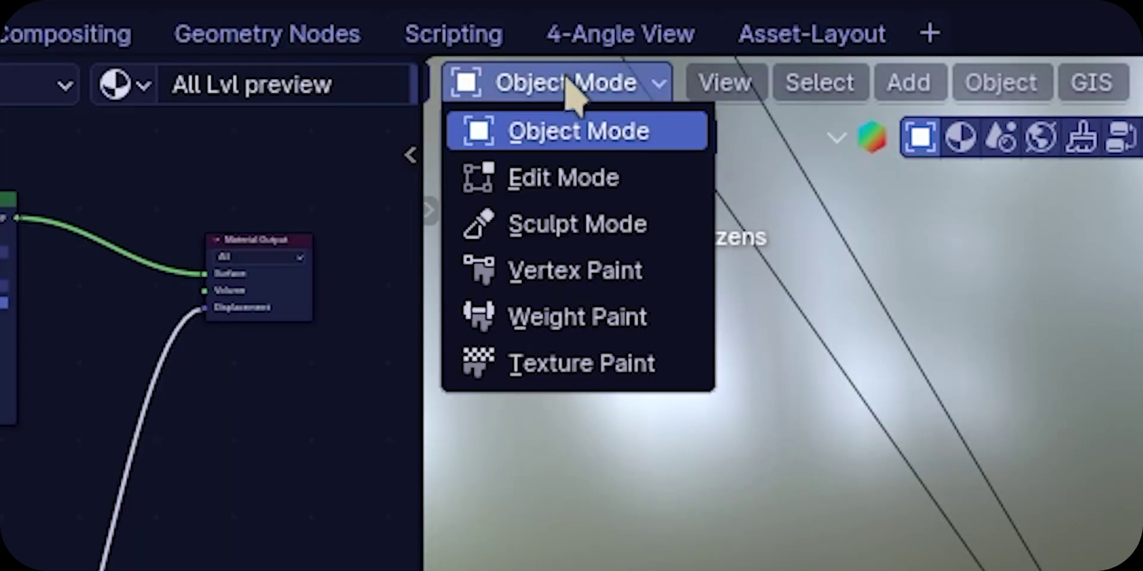
click(596, 170)
key(u)
click(648, 400)
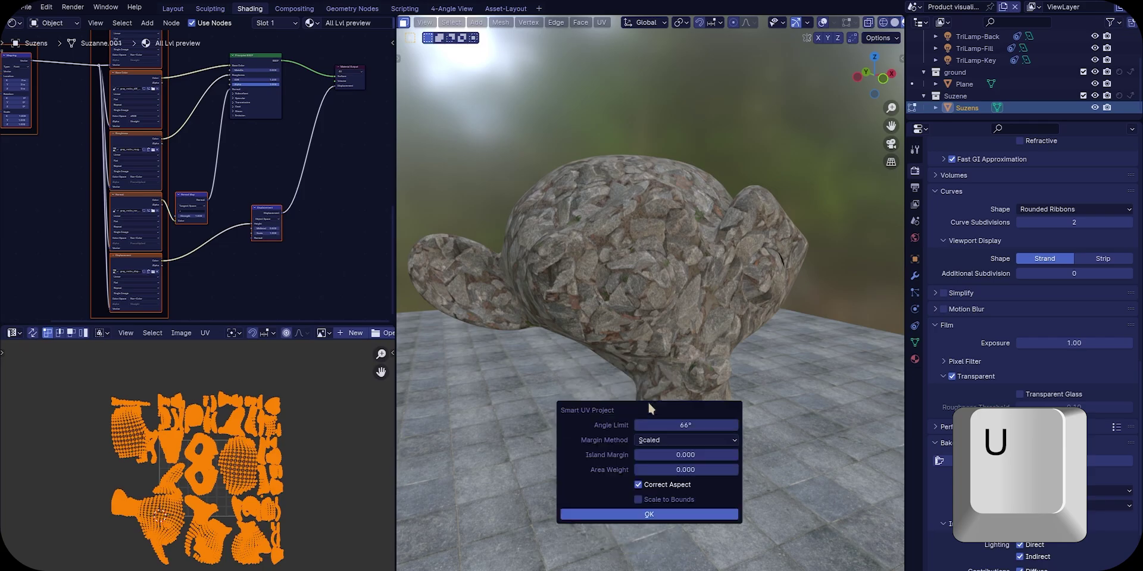
click(649, 514)
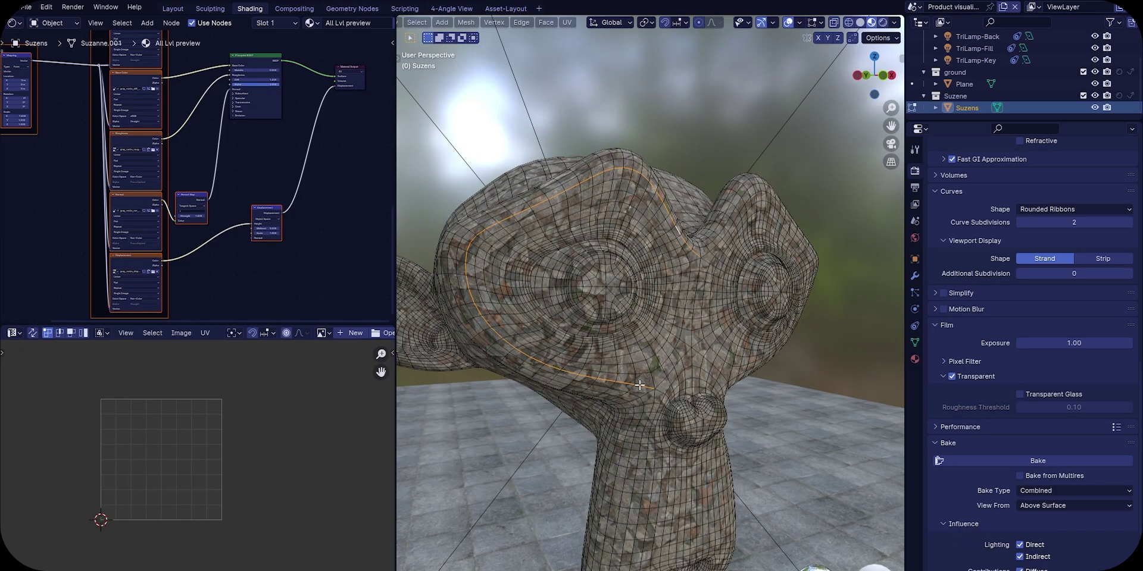
Step: Mark an eye edge loop as a seam, re-unwrap the whole mesh, and preview in Rendered shading
right_click(640, 385)
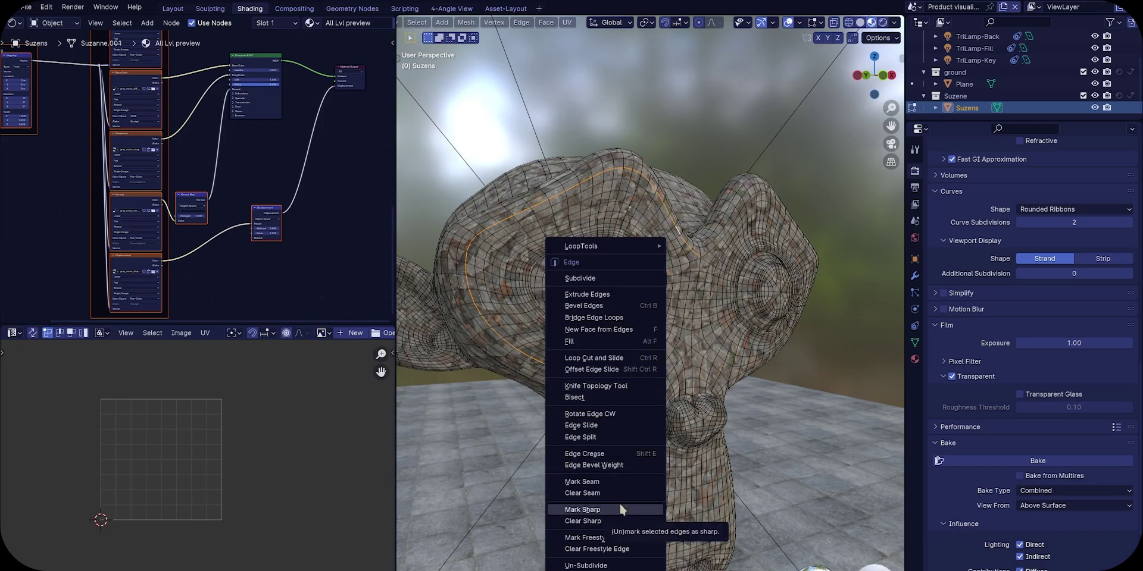
click(628, 483)
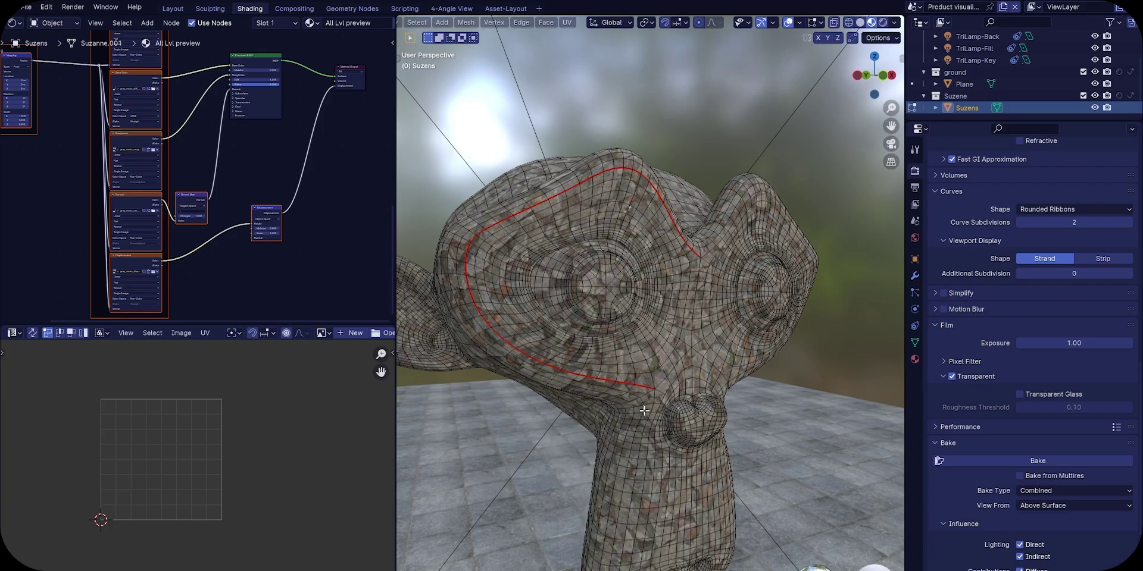
key(a)
key(u)
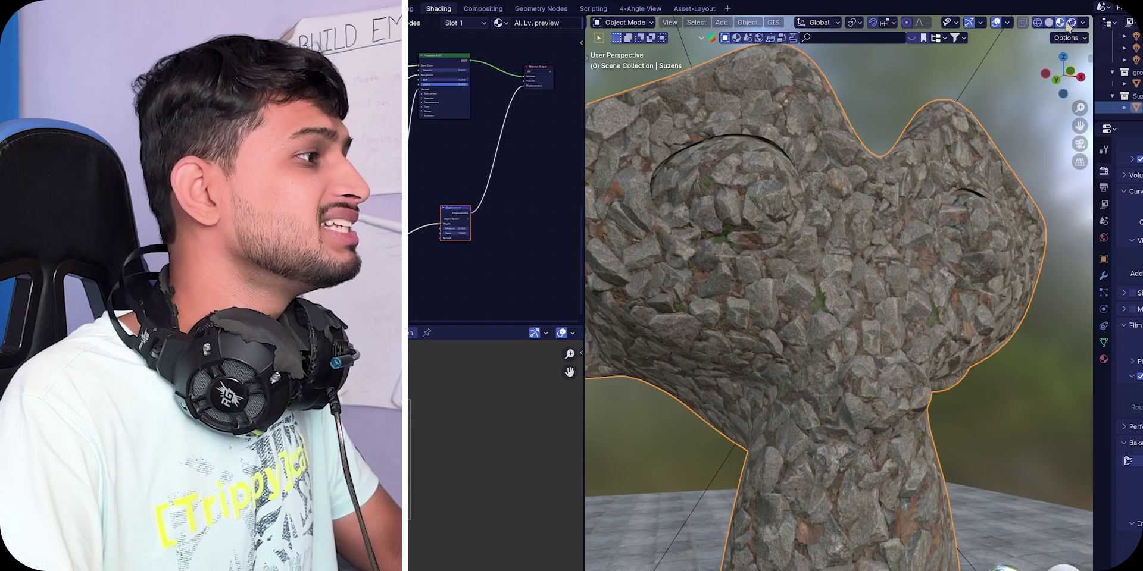
click(1071, 22)
mouse_move(1055, 42)
middle_down()
mouse_move(1016, 98)
mouse_move(998, 93)
mouse_move(923, 151)
mouse_move(923, 174)
mouse_move(1040, 109)
middle_up()
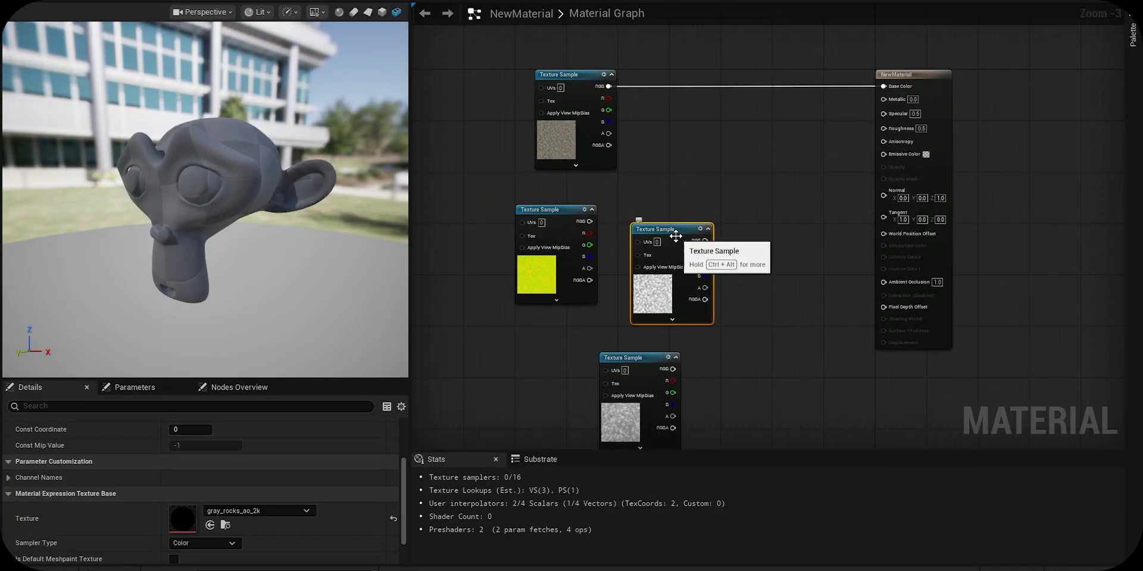
Step: Wire the ARM texture's channels to AO, Roughness and Metallic, and feed a rock texture into Multiply
drag(664, 239, 540, 355)
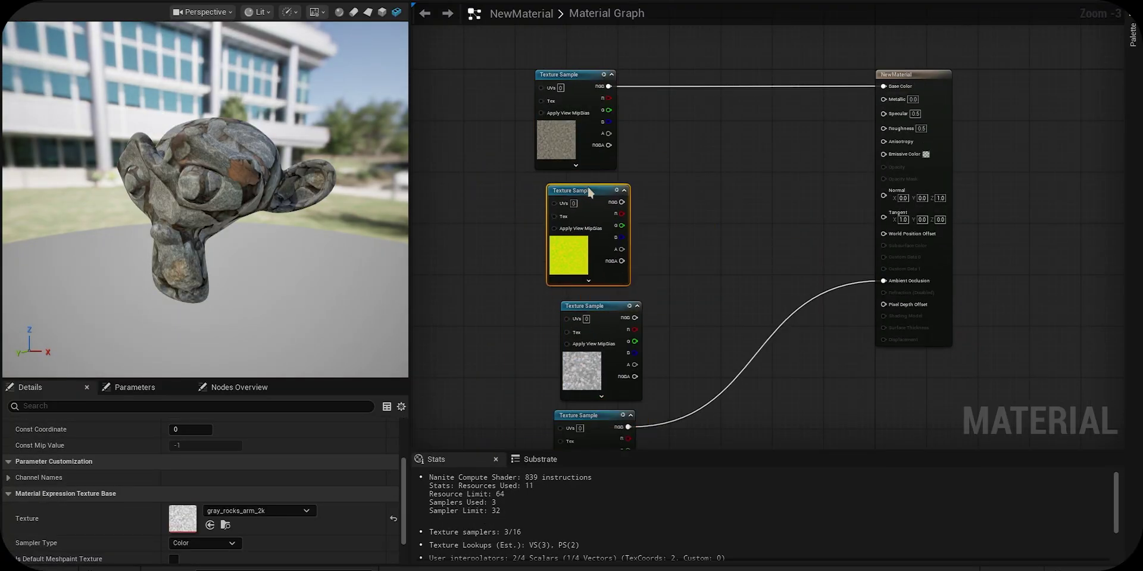
drag(579, 233, 868, 124)
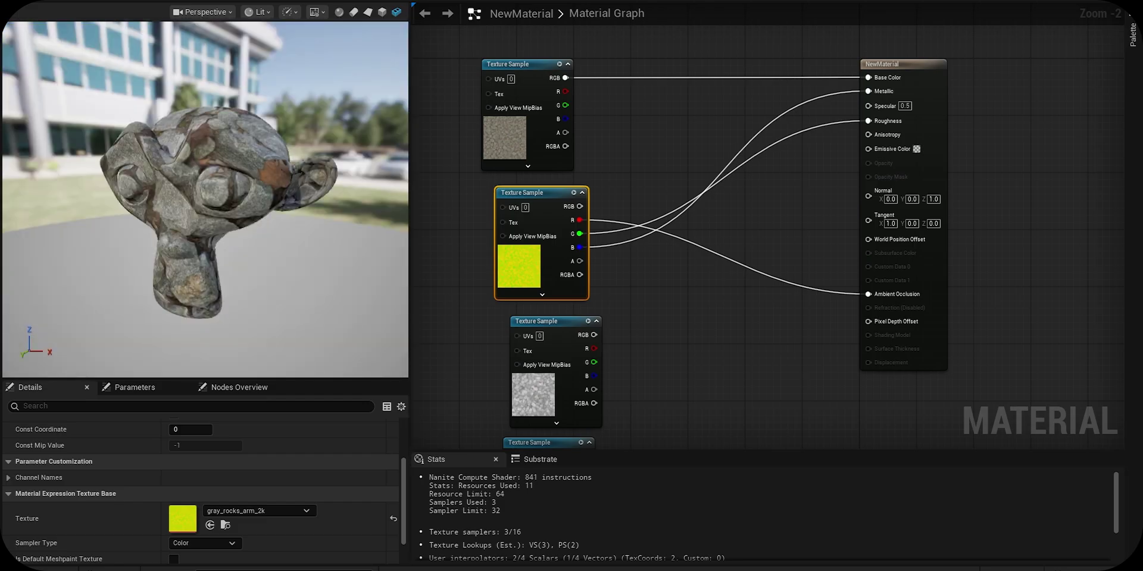
right_drag(587, 335, 599, 297)
click(600, 297)
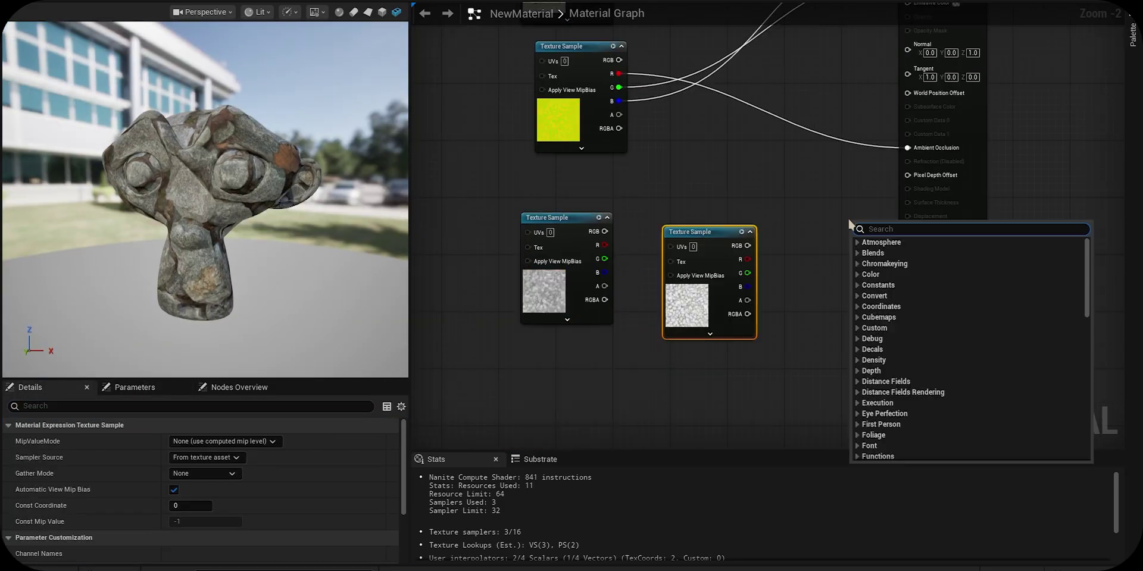
drag(748, 245, 811, 197)
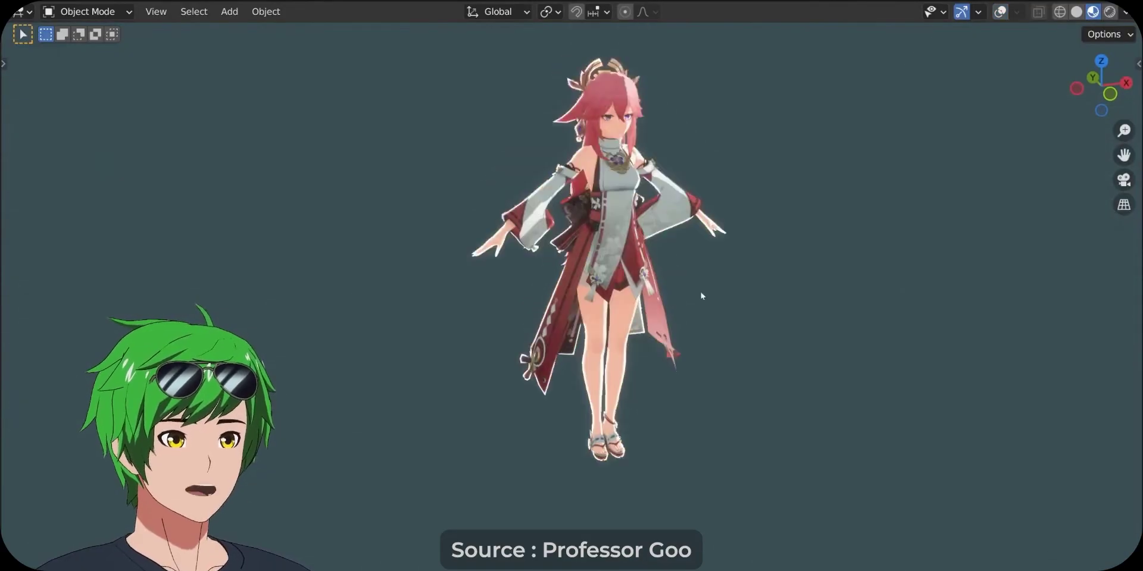
scroll(682, 308, up, 5)
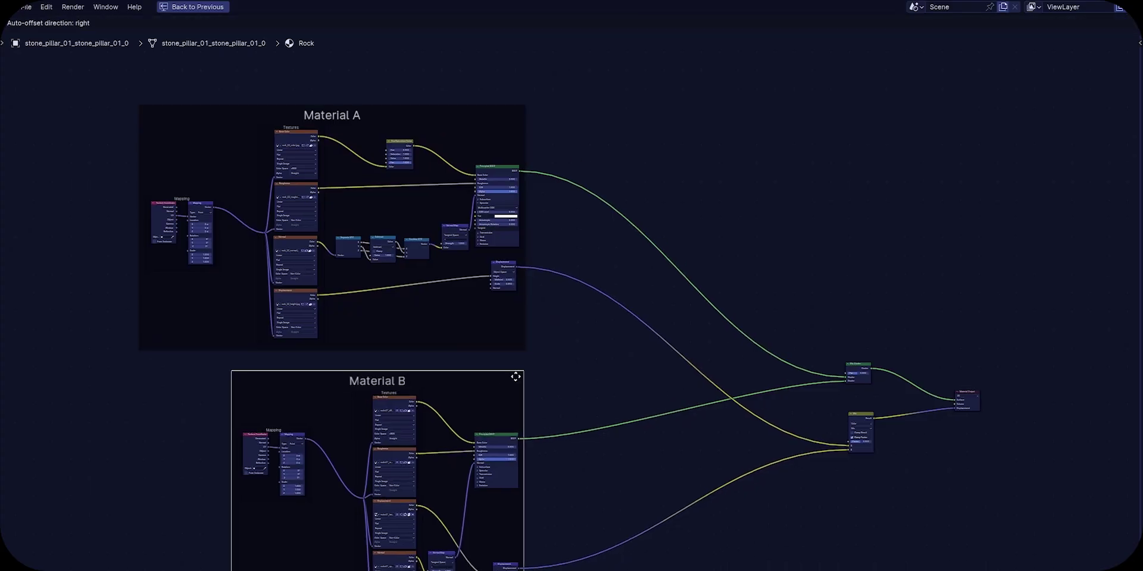
Step: Frame the Mix Shader node blending Material A and Material B in the Rock material
click(515, 377)
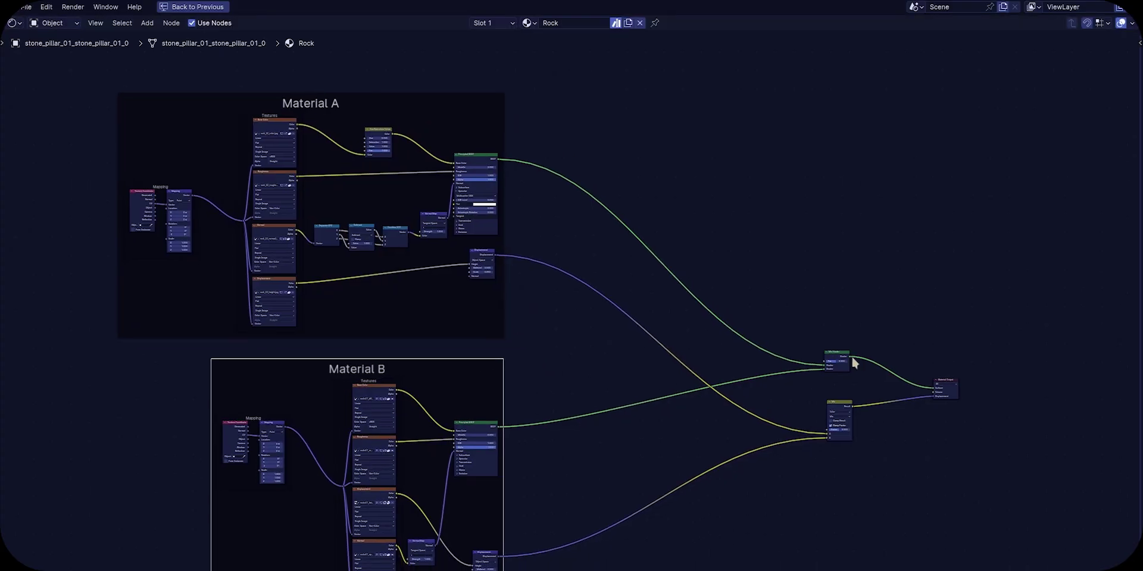
key(KP_Decimal)
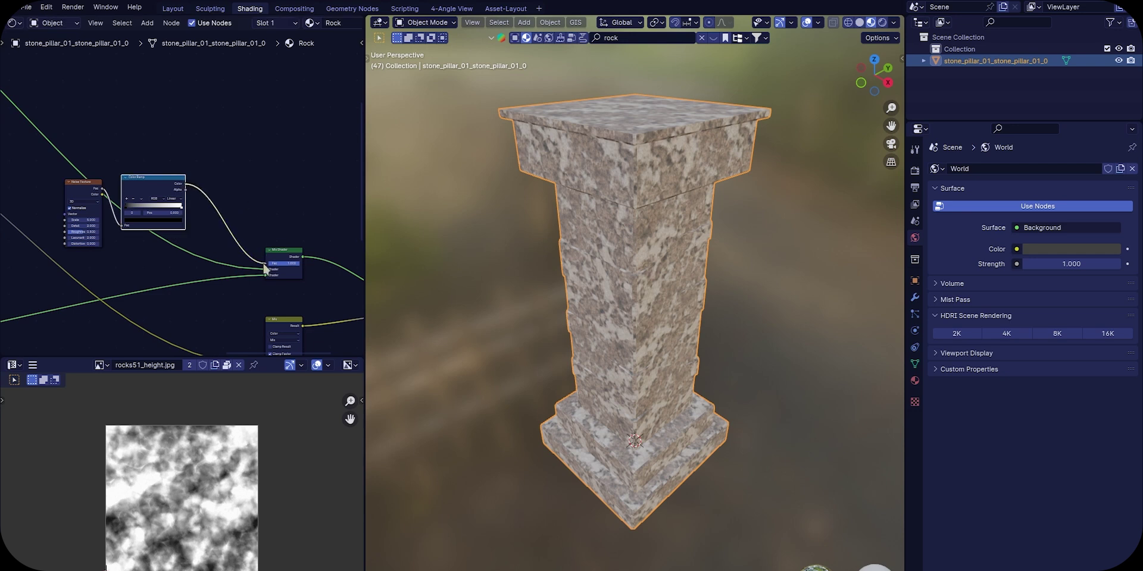
scroll(161, 218, up, 4)
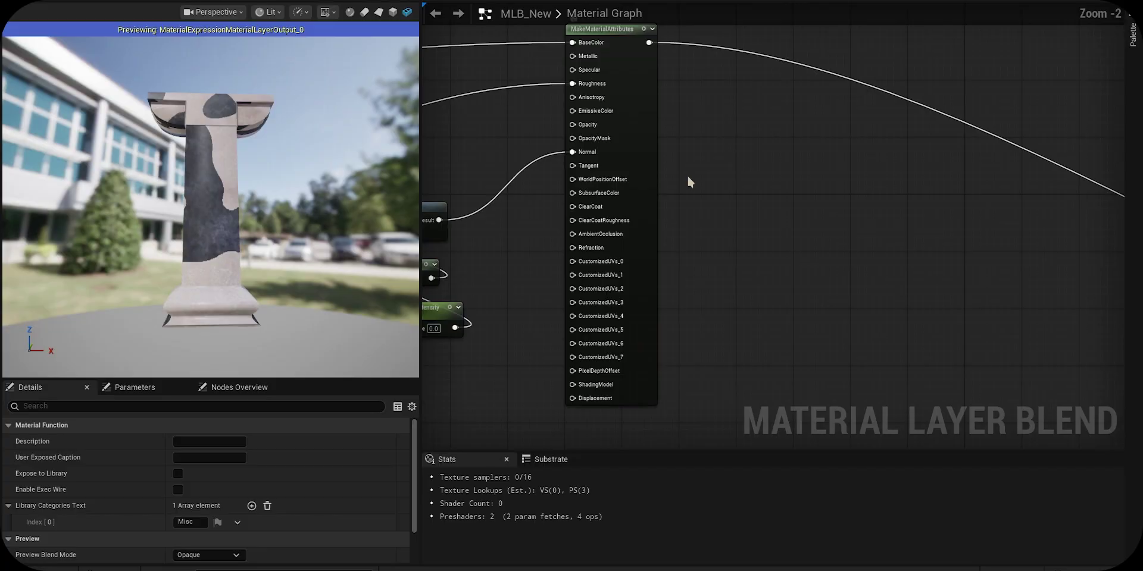
right_drag(688, 178, 1038, 163)
scroll(752, 231, down, 3)
click(465, 179)
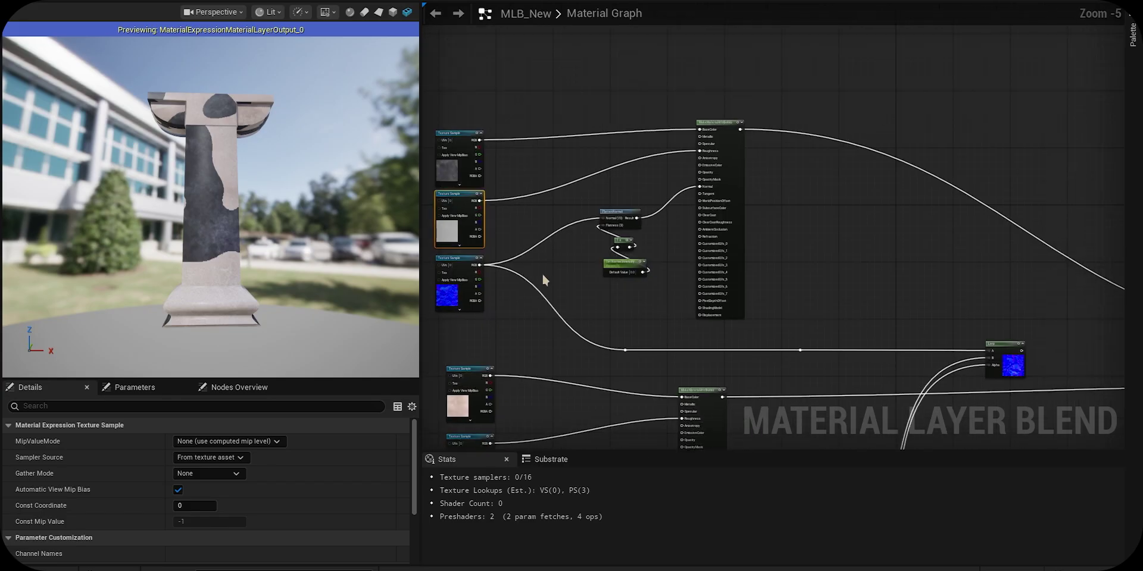
click(651, 137)
scroll(765, 188, up, 2)
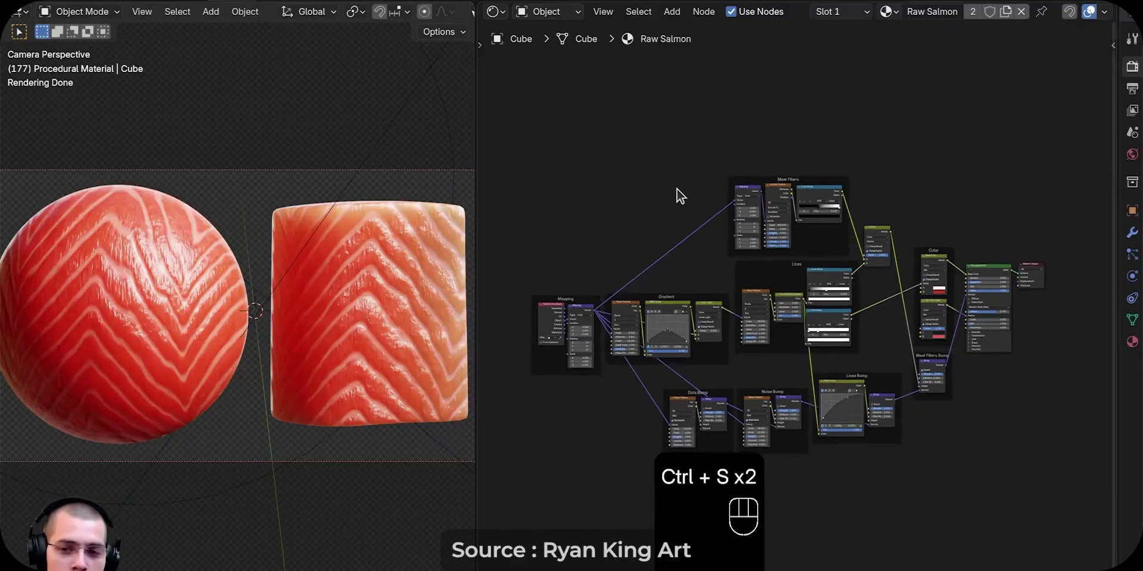
Step: Box-select the whole salmon-coloured Procedural Pool Tile node tree
drag(509, 99, 981, 530)
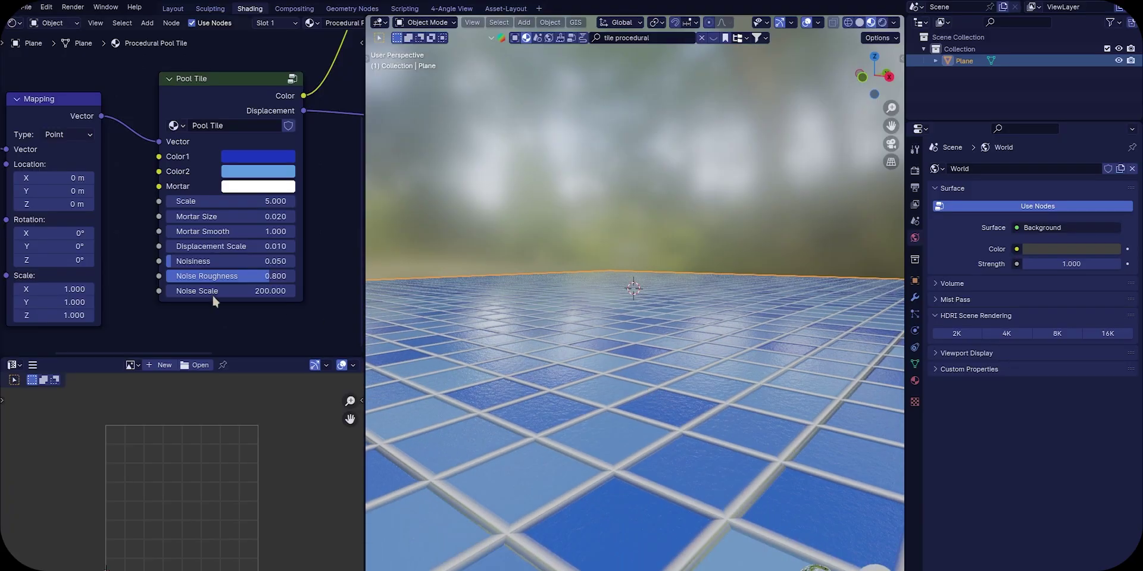
Step: Set the Pool Tile node's Scale to 30 and view the tiled plane from above
mouse_move(233, 201)
mouse_down()
mouse_move(303, 201)
mouse_move(238, 198)
mouse_up()
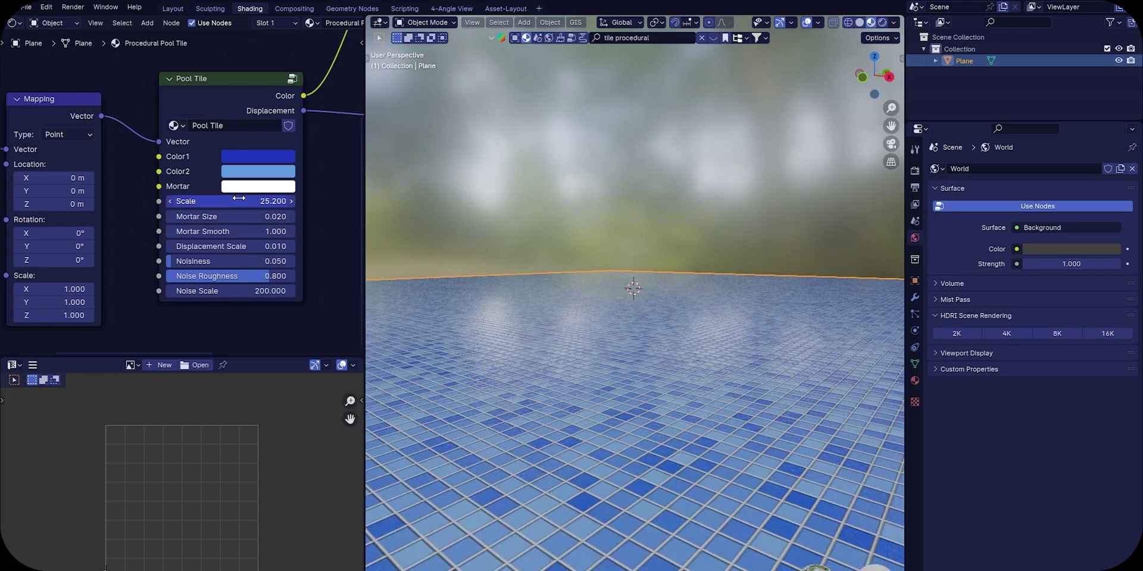
text(30)
key(Return)
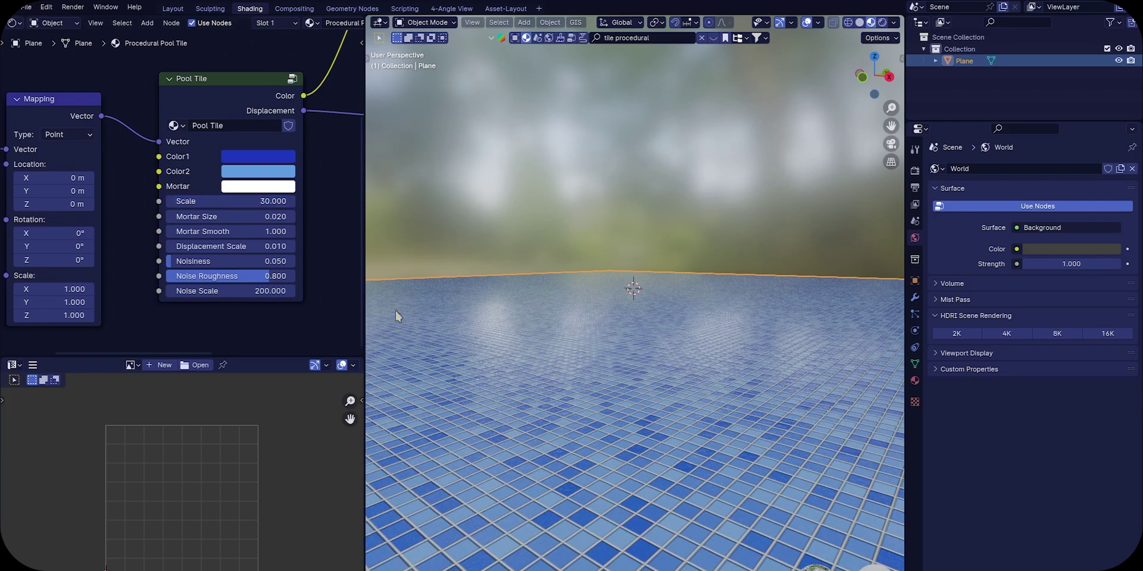
middle_drag(395, 310, 635, 554)
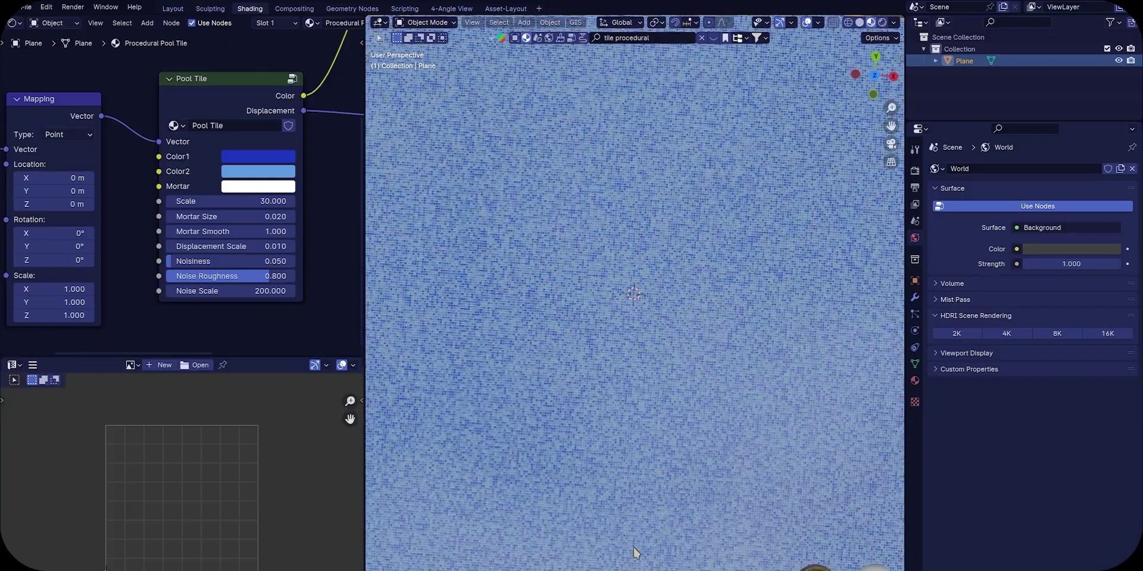
scroll(658, 460, down, 8)
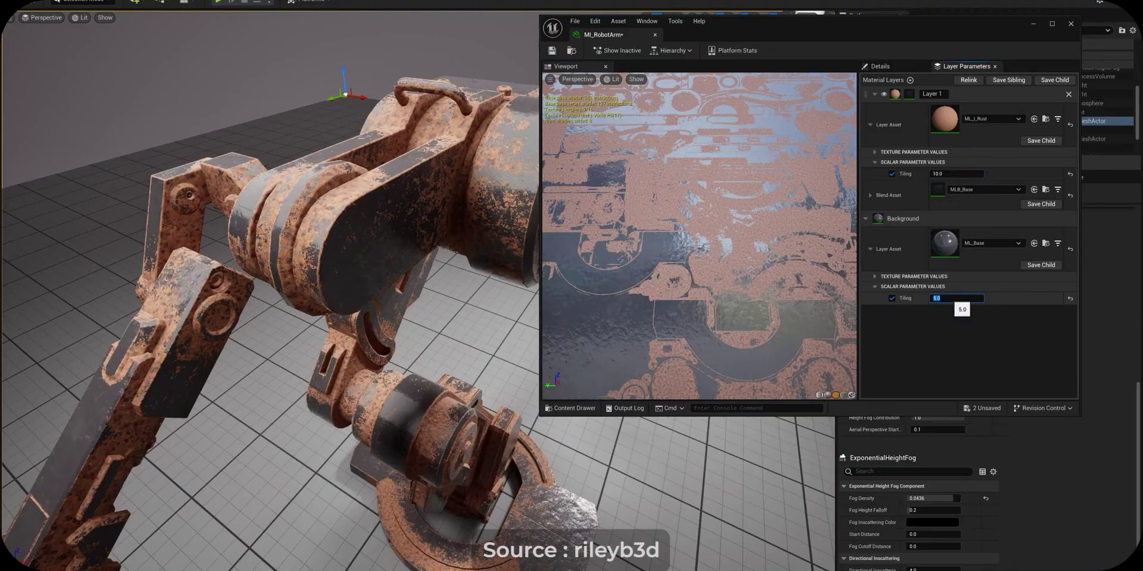
Step: Expand Blend Asset and its Scalar Parameter Values to reveal Mask Spread 0.5
click(871, 196)
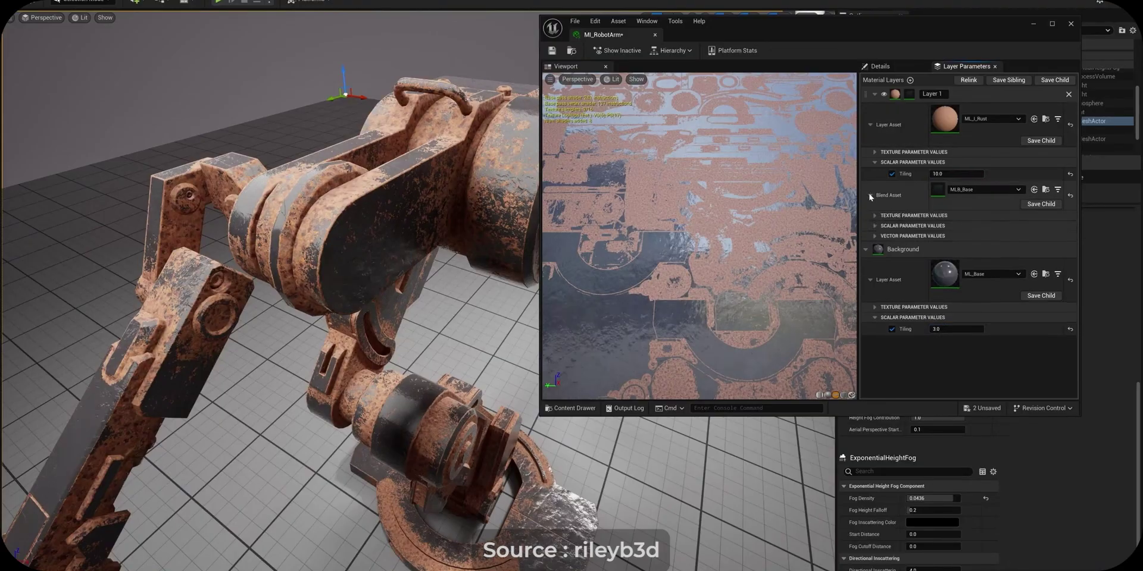
click(875, 225)
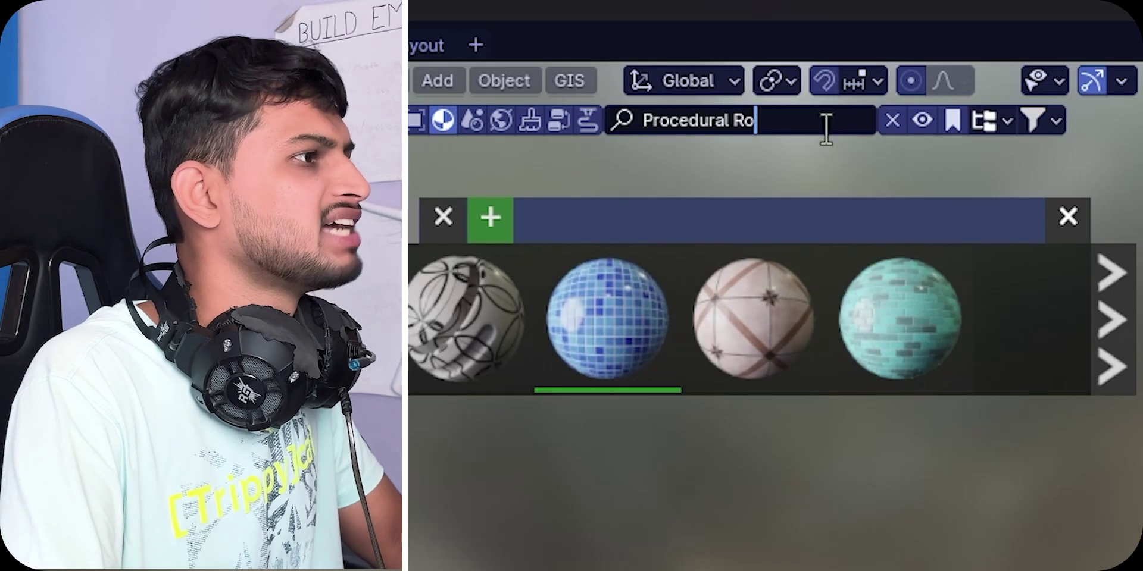
Step: Search BlenderKit for 'Procedural Rock' and apply a material from the results to the plane
text(ck)
key(Return)
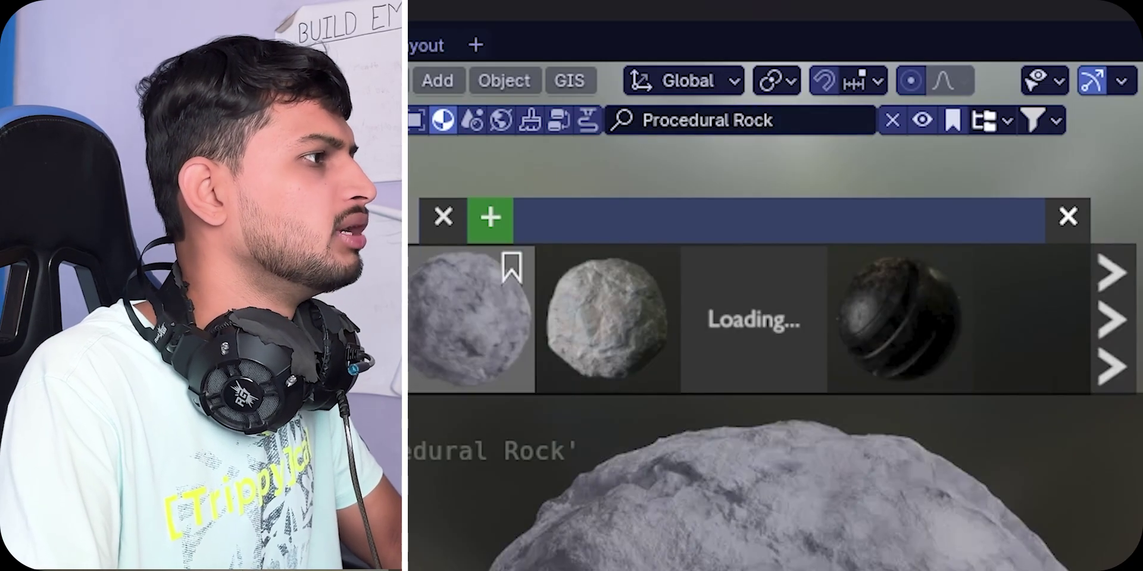
click(722, 365)
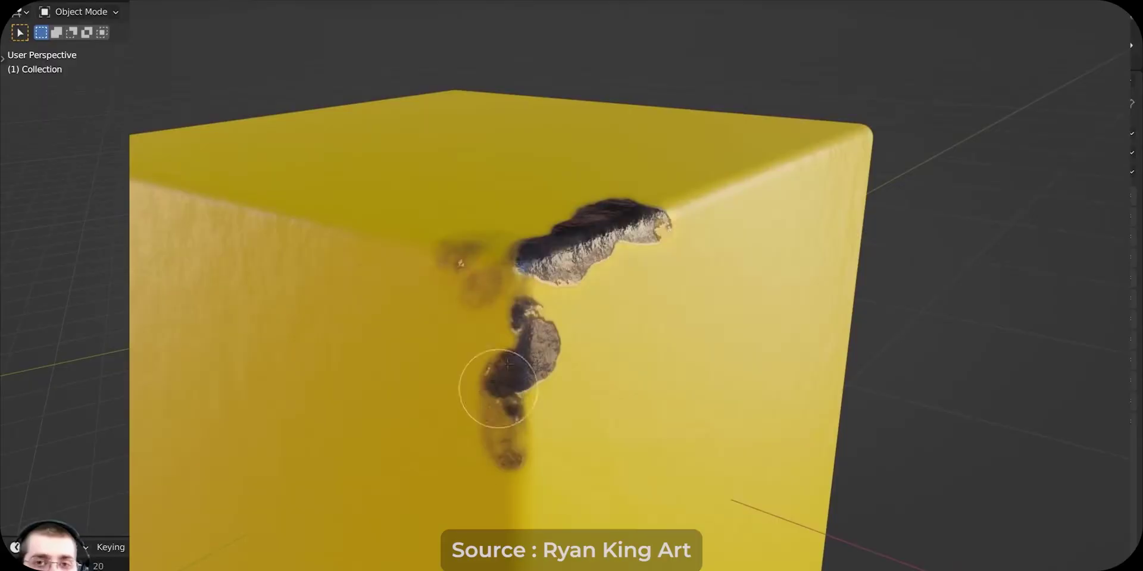
Step: Orbit the view to look down onto the damaged cube's top face
middle_drag(433, 276, 582, 433)
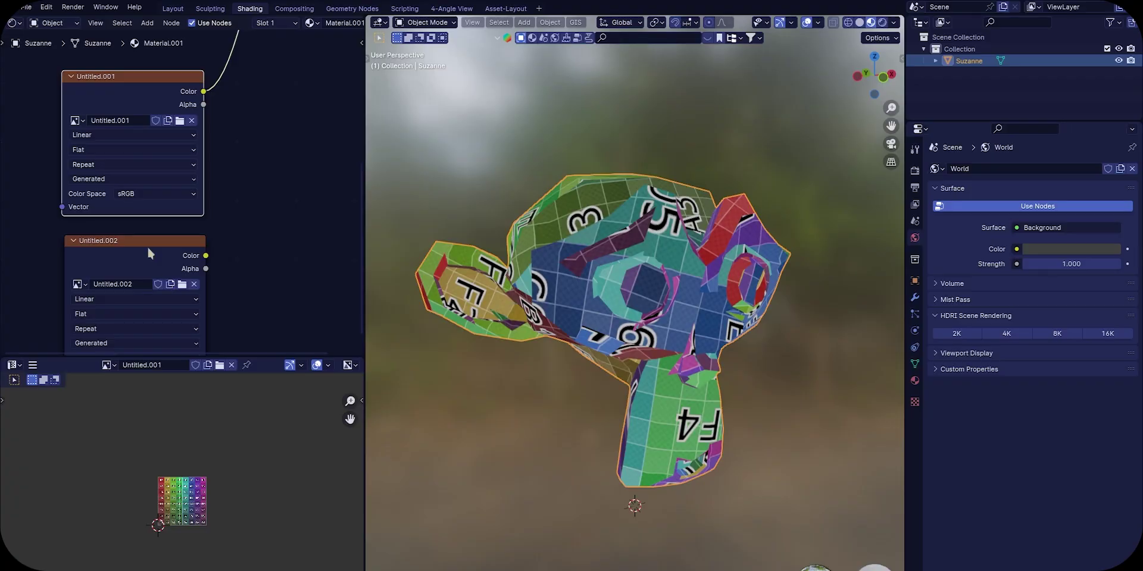
Step: Preview the Untitled.002 and Untitled.001 grids on Suzanne, ending on Untitled.002
ctrl+shift+click(148, 250)
scroll(167, 255, down, 1)
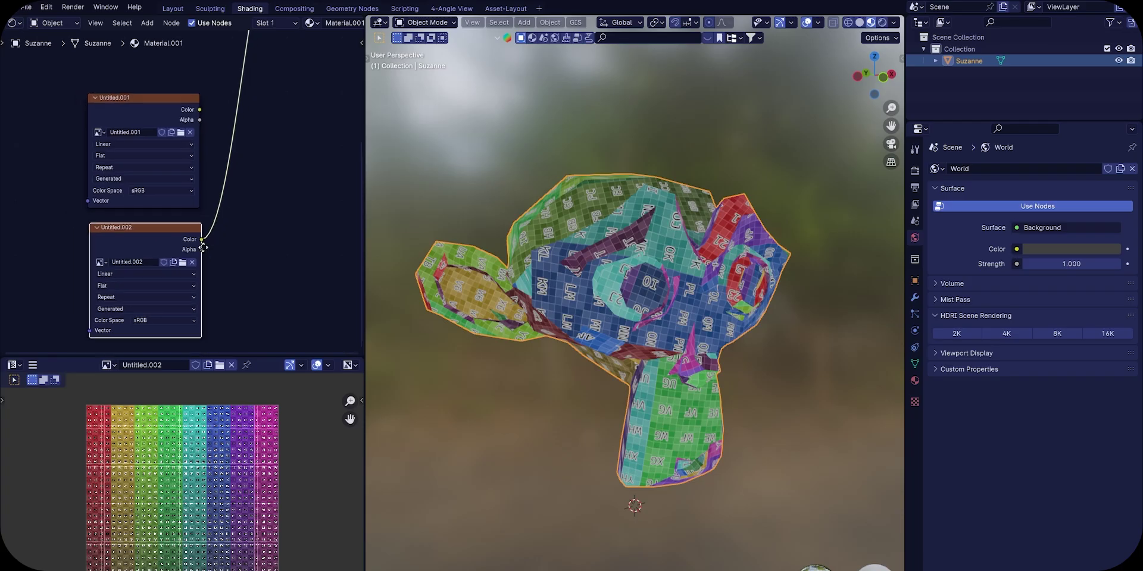
middle_drag(234, 262, 249, 254)
ctrl+shift+click(153, 107)
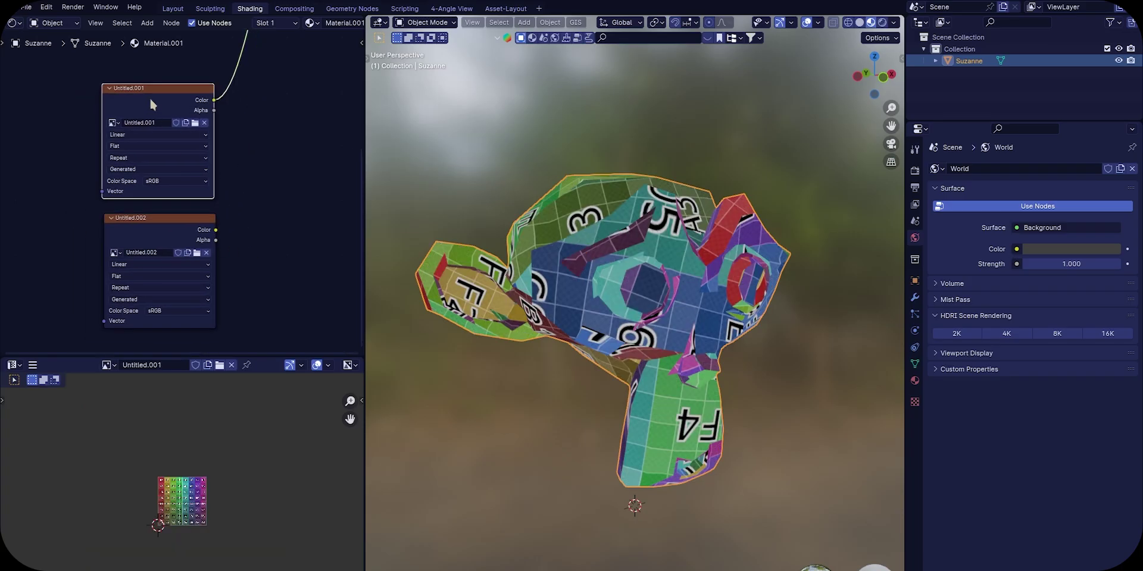
ctrl+shift+click(132, 230)
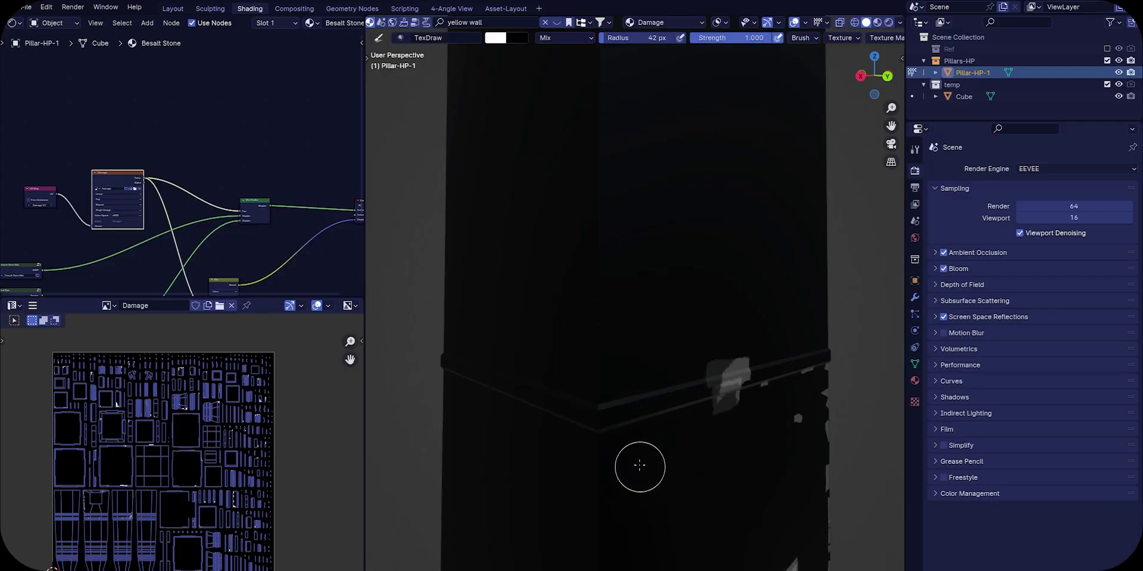
Step: Frame the pillar edge from below and raise brush strength to about 0.5
mouse_move(640, 466)
middle_down()
mouse_move(627, 401)
mouse_move(634, 457)
middle_up()
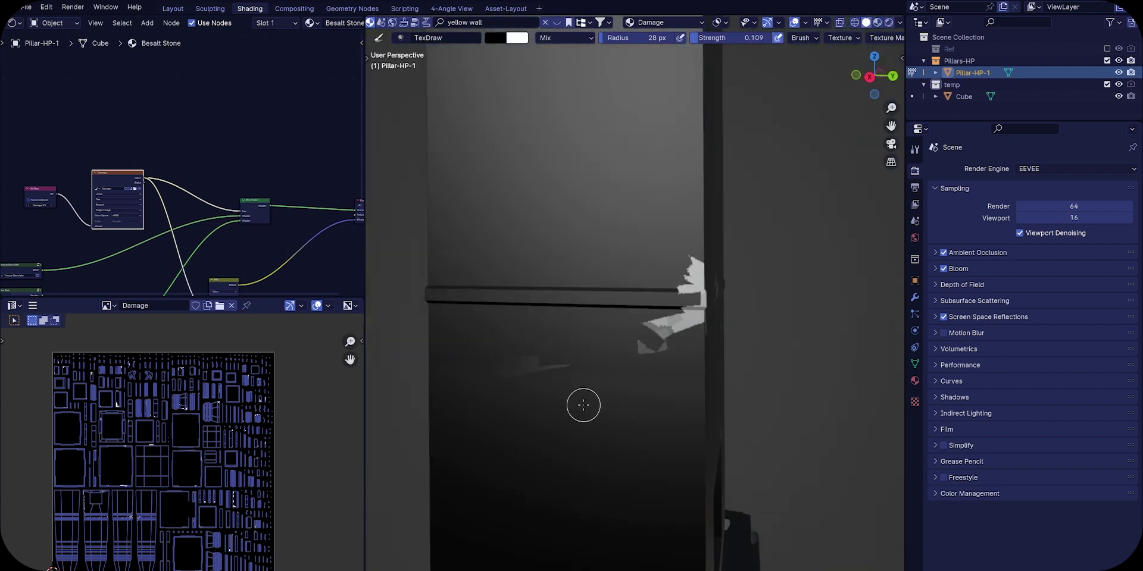
shift+middle_drag(583, 405, 689, 349)
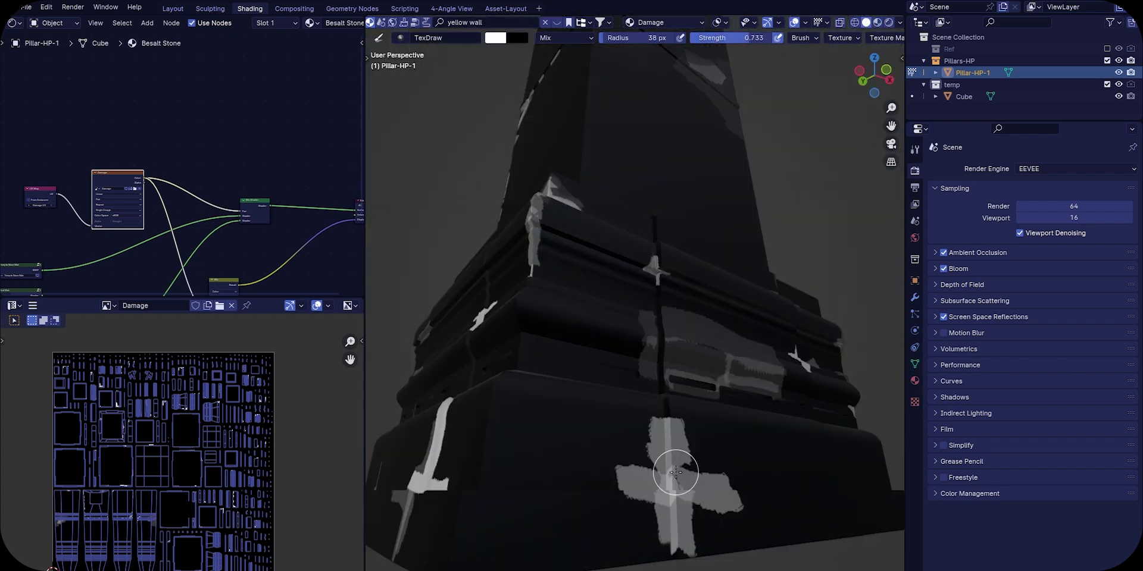
key(shift+f)
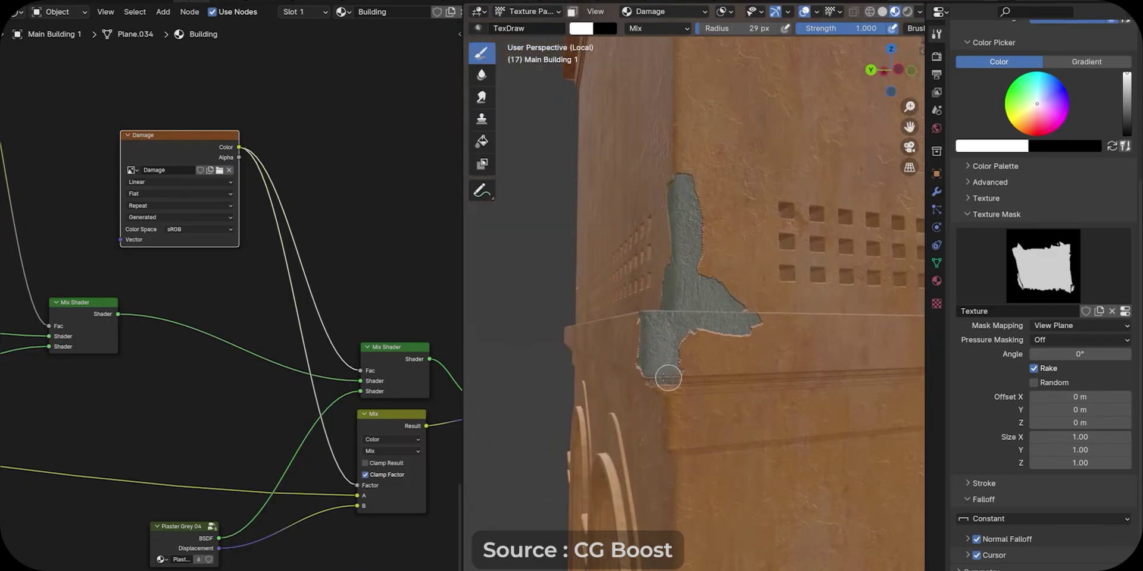
Step: Orbit to look up the building corner from below
middle_drag(667, 379, 668, 311)
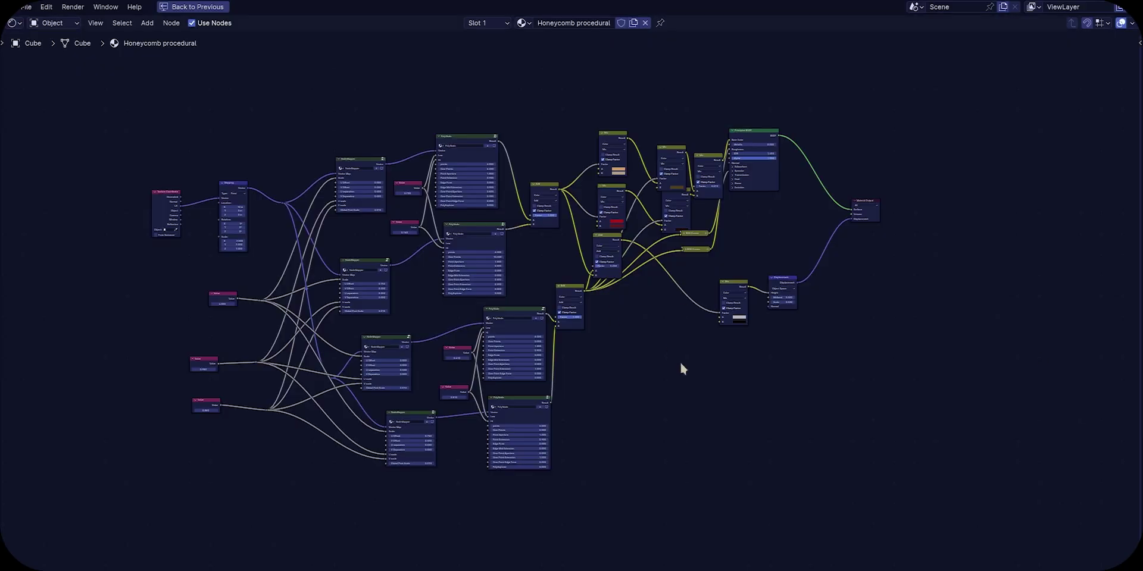
Step: Navigate the Honeycomb node tree and step inside a PolyNode group node
scroll(680, 369, up, 3)
middle_drag(679, 378, 887, 439)
scroll(888, 438, down, 1)
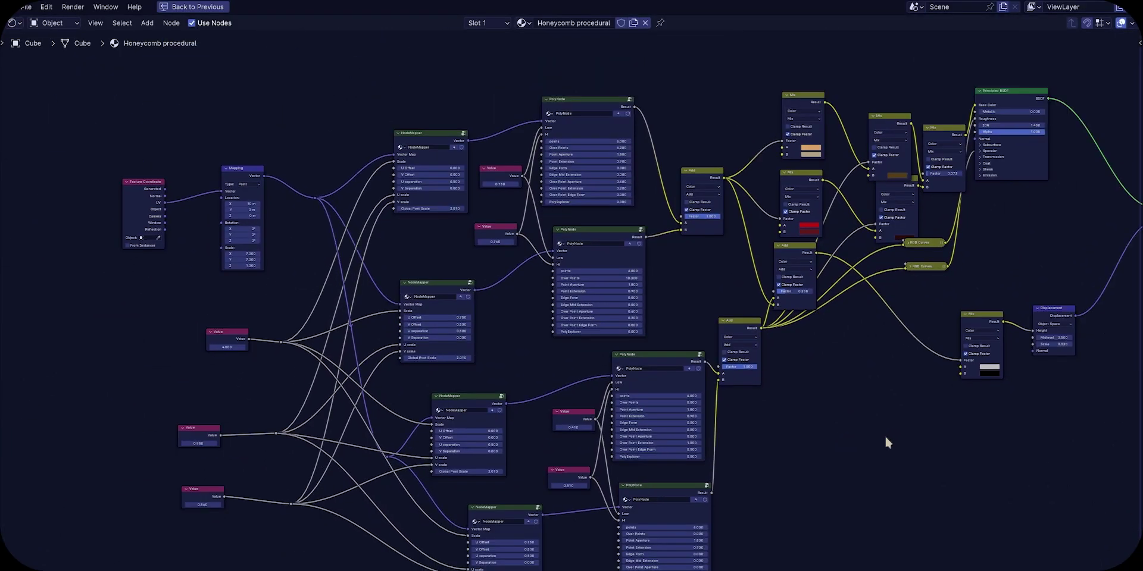
scroll(885, 438, up, 2)
click(602, 192)
key(Tab)
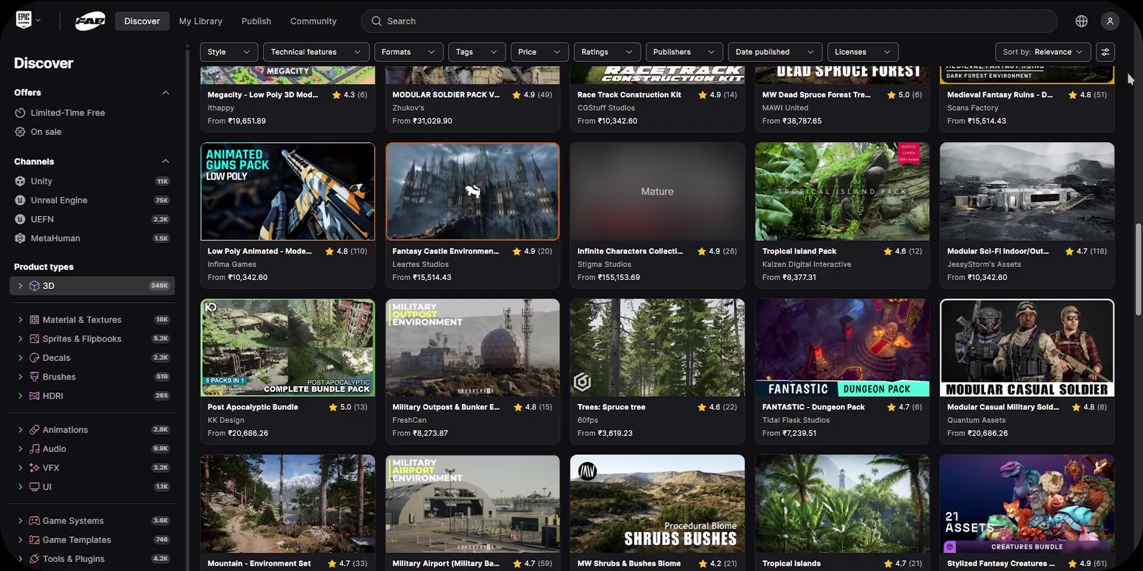
scroll(1129, 79, down, 3)
scroll(1129, 79, down, 5)
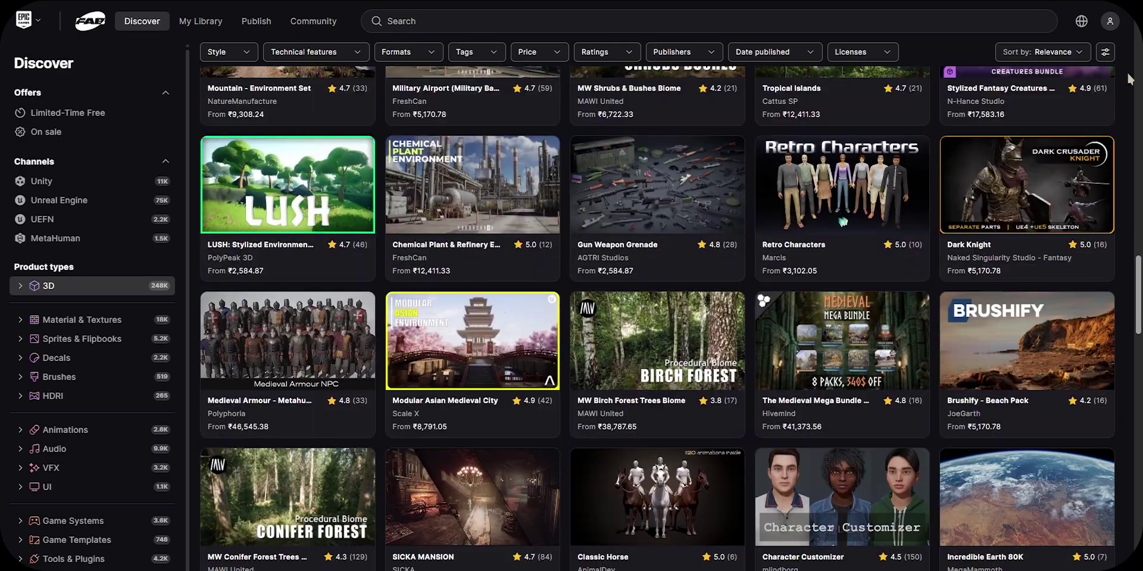
scroll(1129, 79, down, 4)
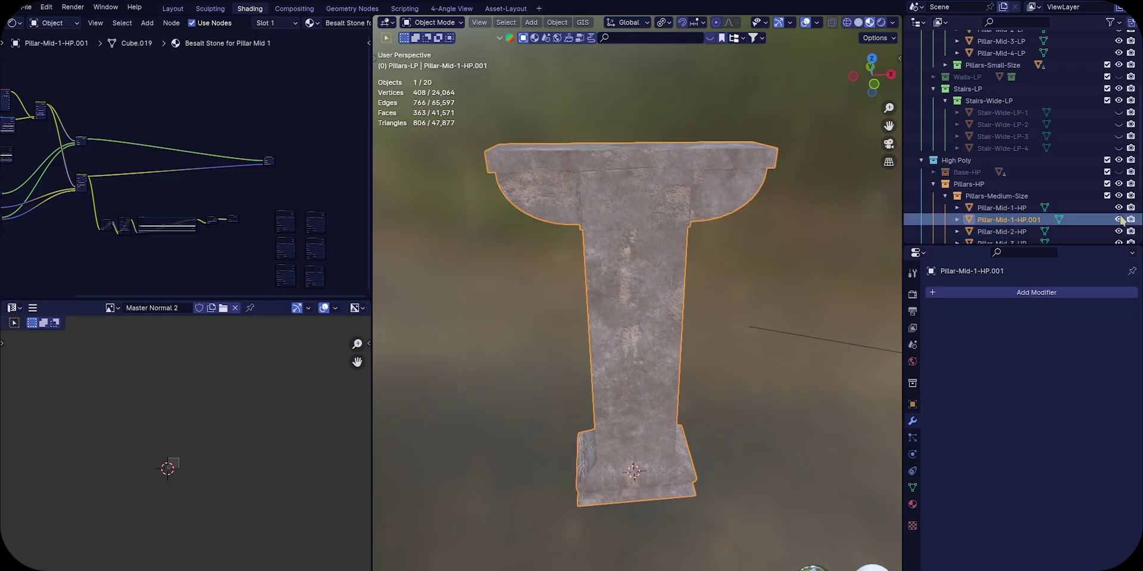
Step: Hide the high-poly pillar copy, show the low-poly copy, and add a new Image Texture image
click(1118, 220)
scroll(1083, 179, up, 4)
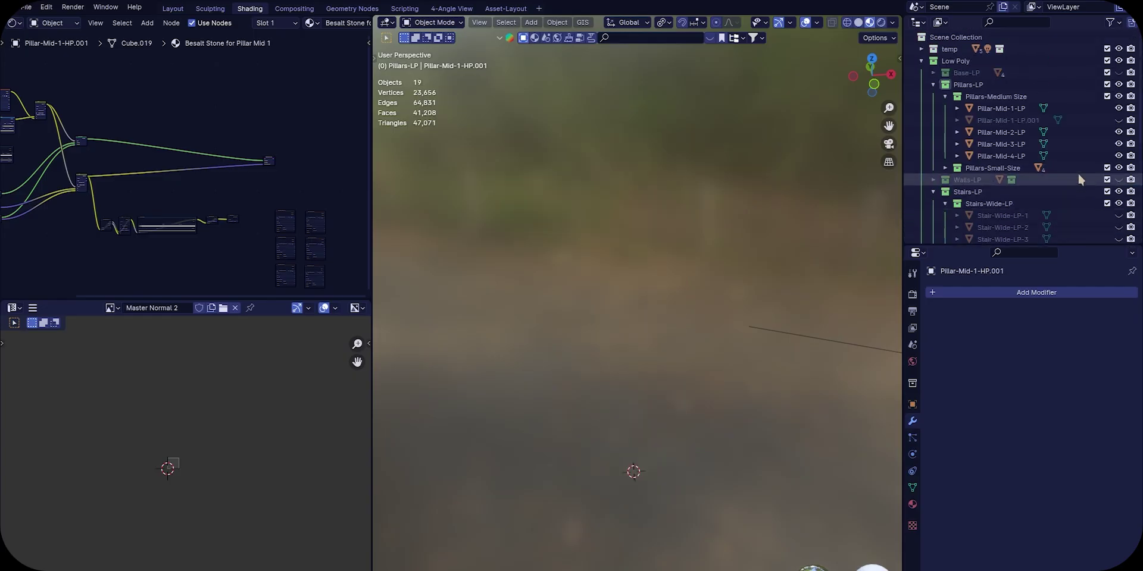
click(1119, 120)
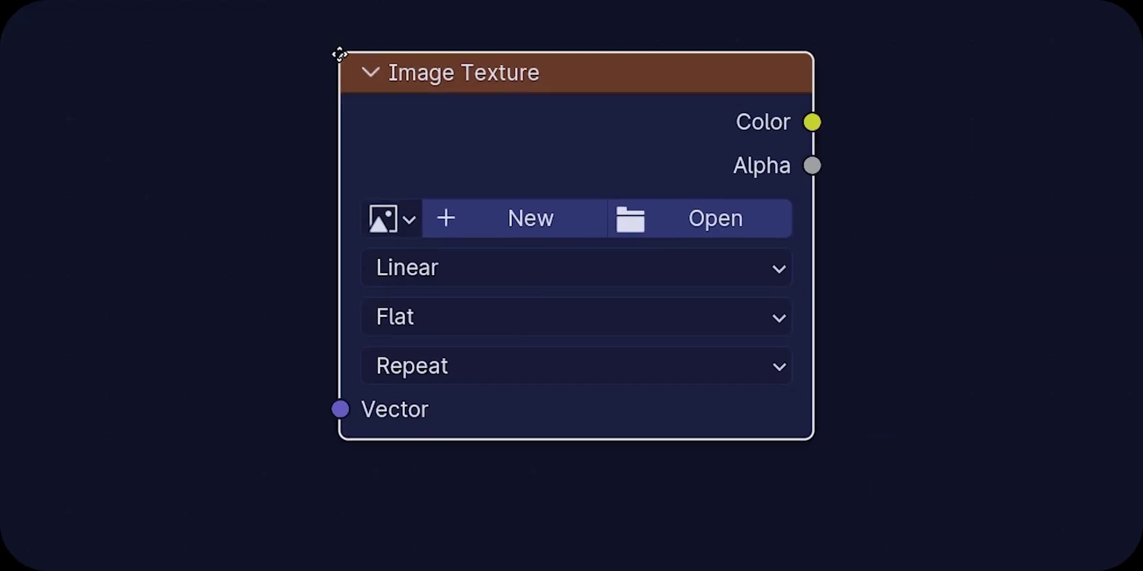
click(311, 55)
click(506, 218)
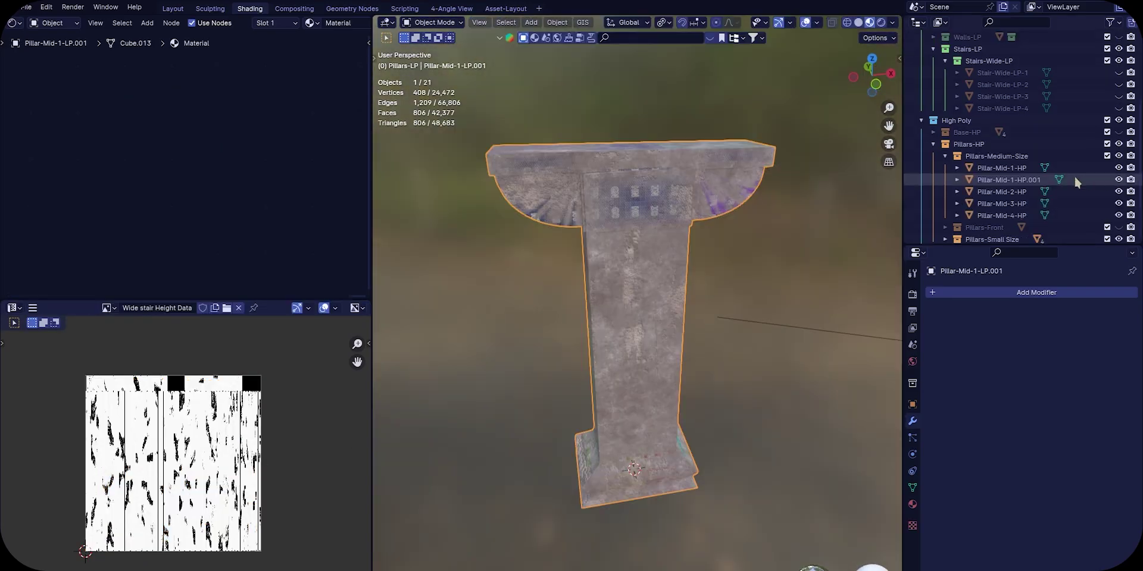
Step: Select Pillar-Mid-1-HP.001 and Pillar-Mid-1-LP.001 together
click(1073, 175)
scroll(1078, 155, up, 4)
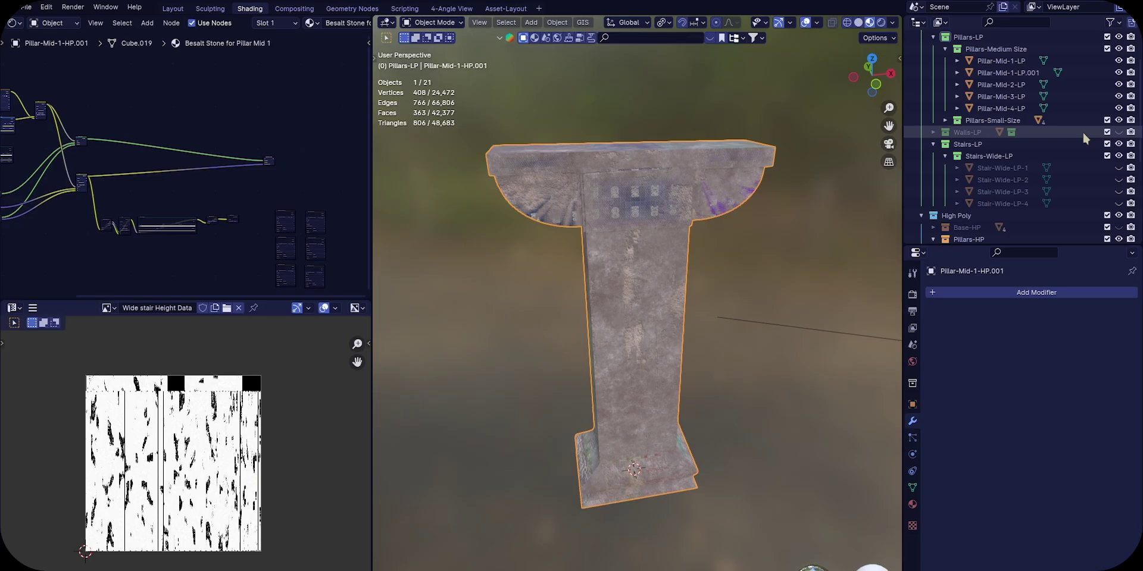
ctrl+click(1084, 69)
scroll(709, 219, up, 1)
middle_drag(702, 222, 748, 262)
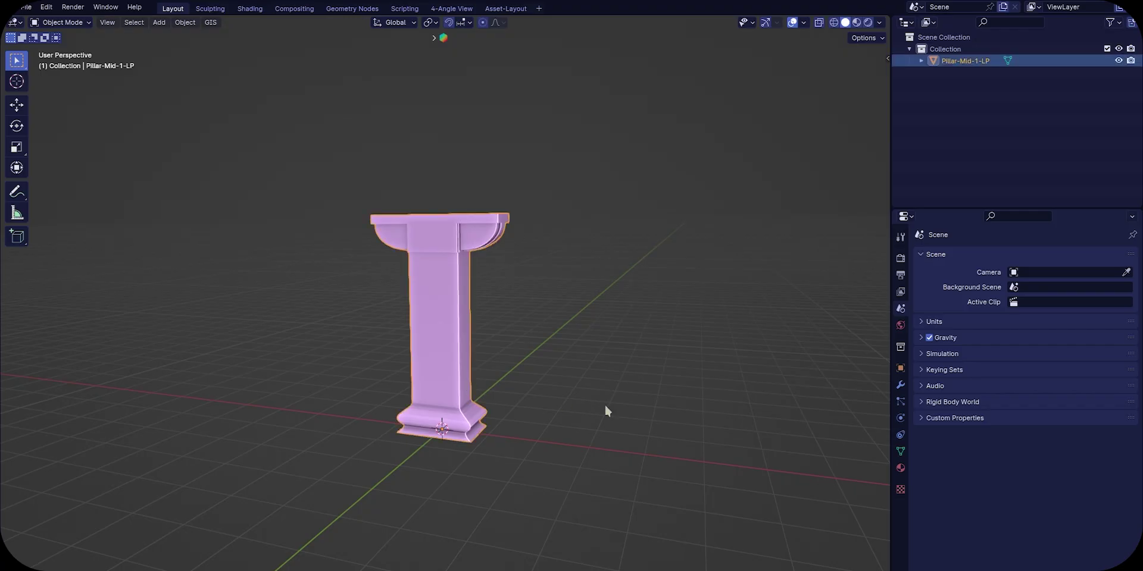
scroll(605, 409, up, 3)
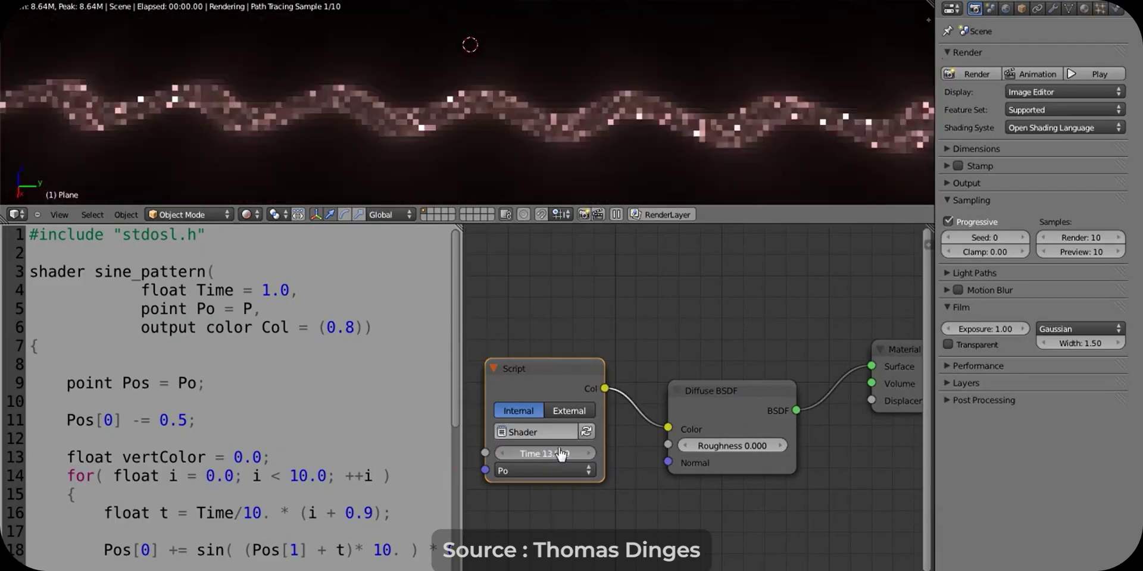
Step: Raise the sine_pattern Script node's Time value to about 35.58 for a finer wave
drag(562, 454, 571, 452)
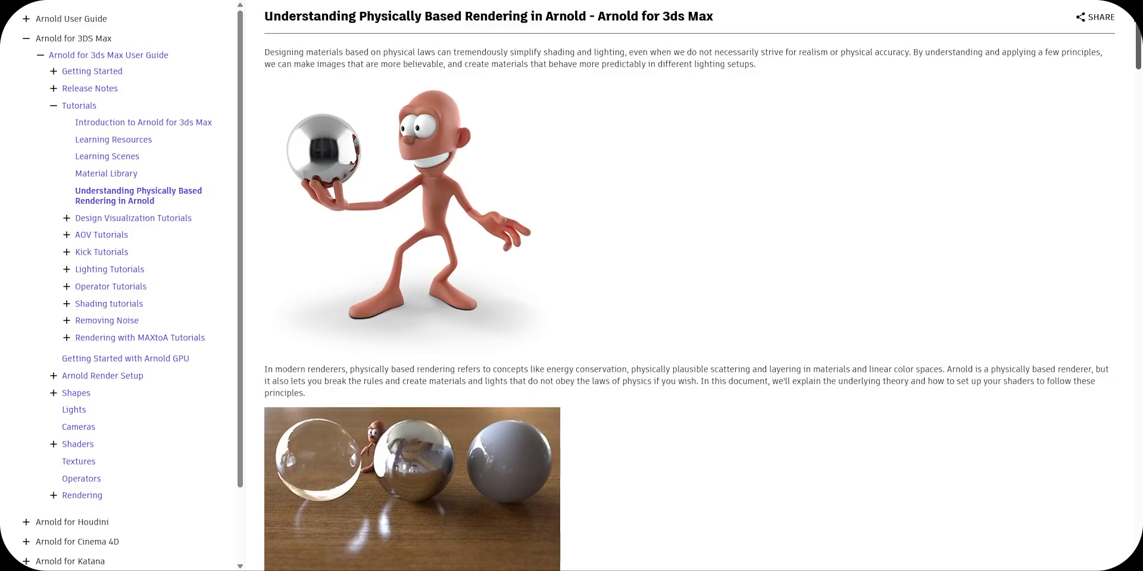
drag(1137, 58, 1137, 256)
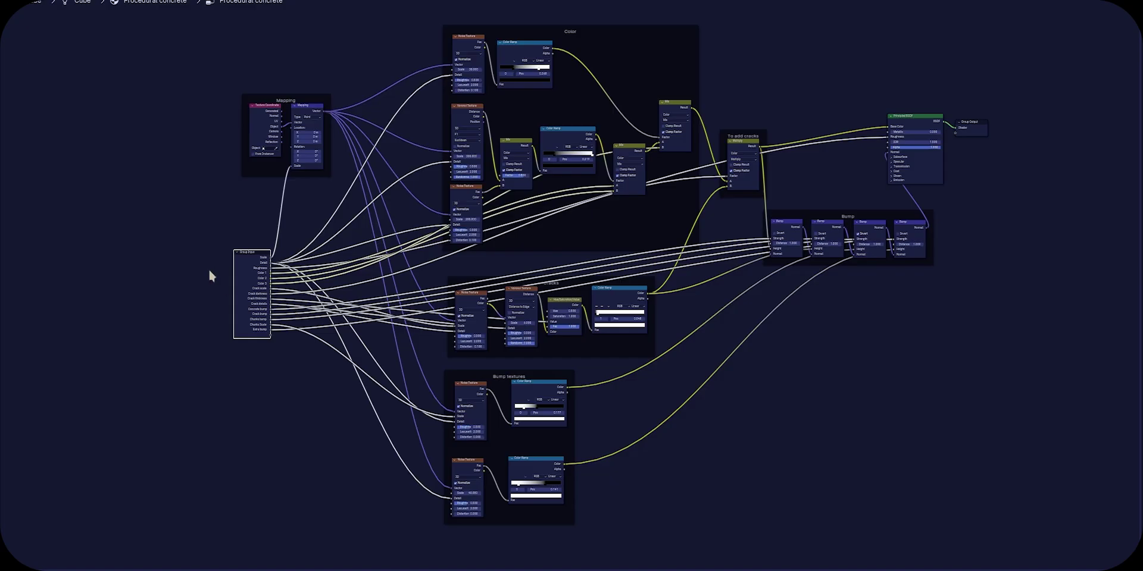
scroll(208, 266, up, 3)
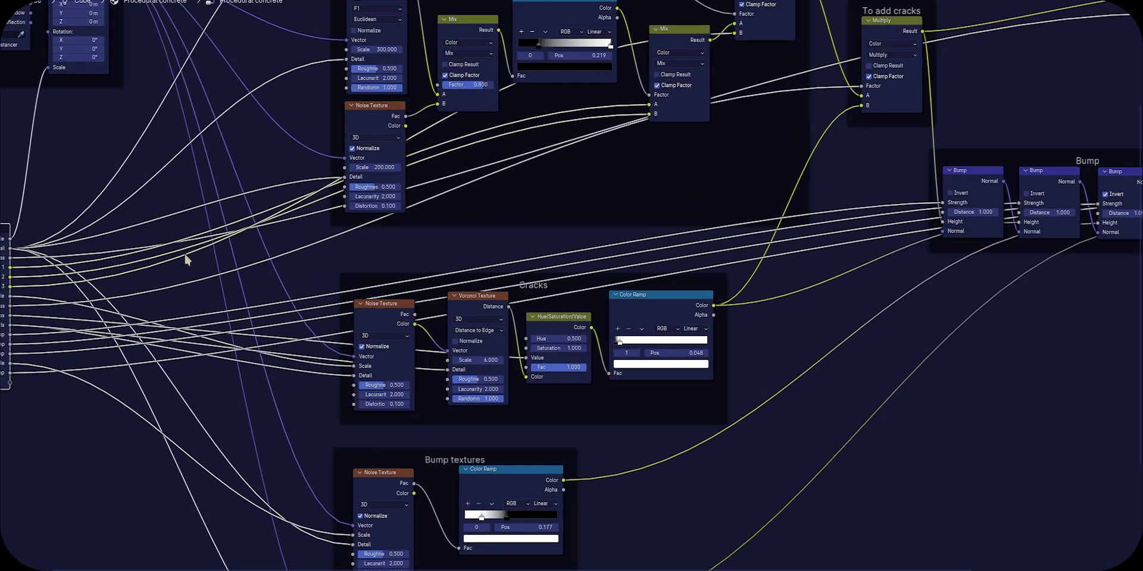